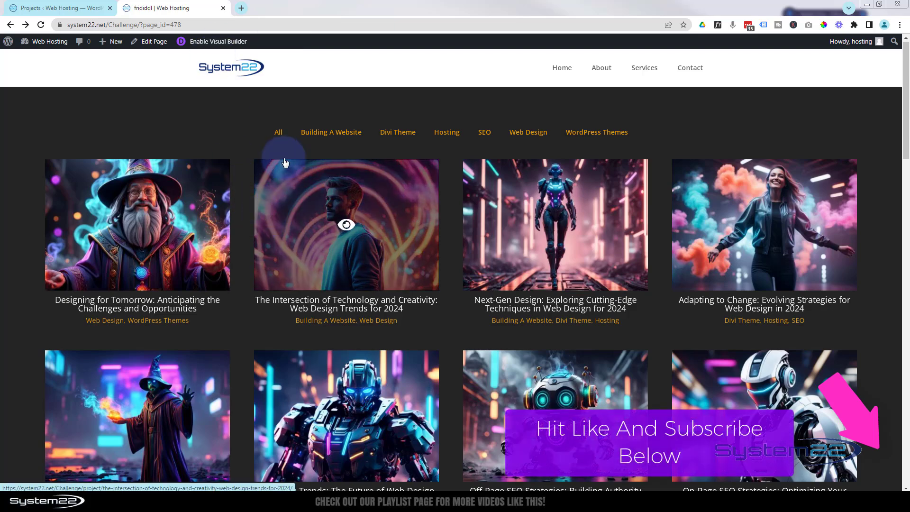
Test each category filter on the existing portfolio, then show all projects again.
{"action": "left_click", "coordinate": [334, 134]}
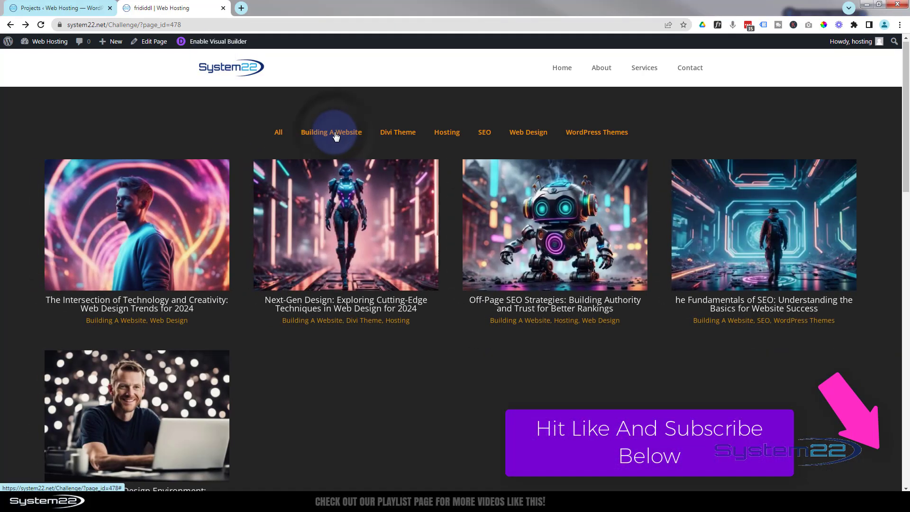
{"action": "left_click", "coordinate": [399, 134]}
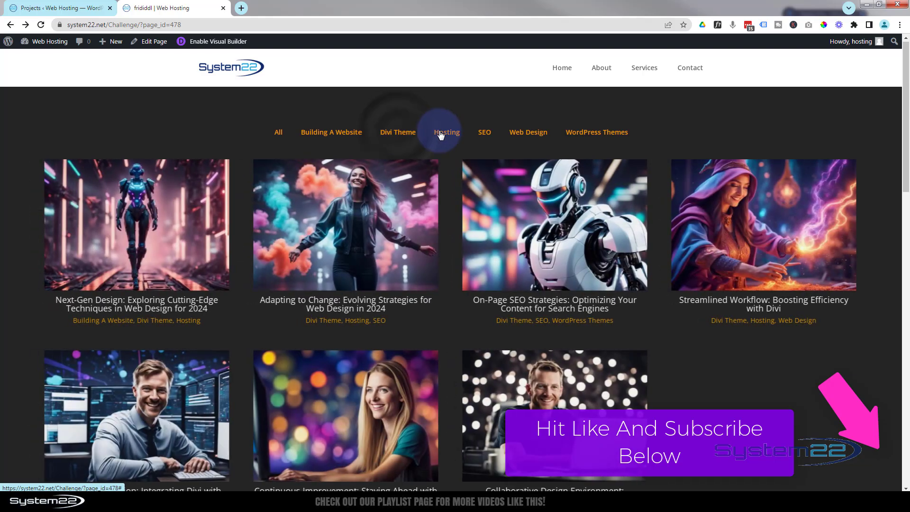
{"action": "left_click", "coordinate": [454, 134]}
{"action": "left_click", "coordinate": [485, 134]}
{"action": "left_click", "coordinate": [515, 143]}
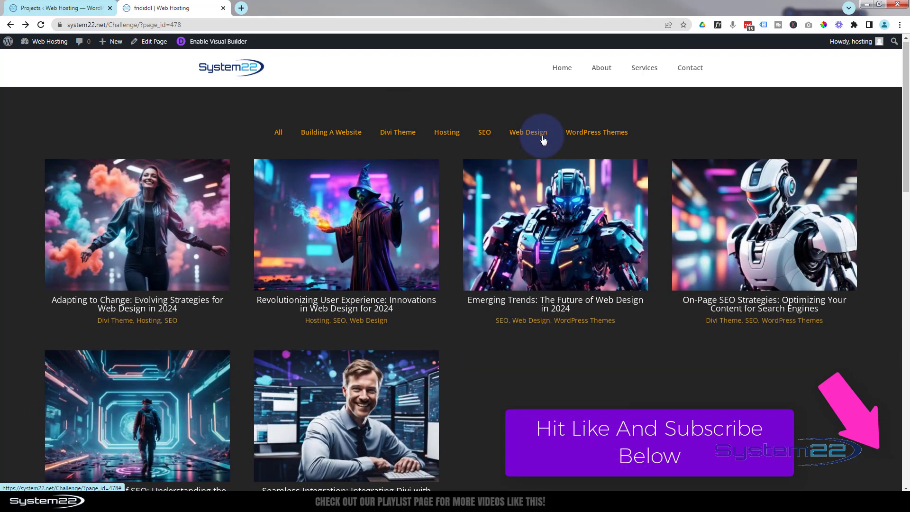
{"action": "left_click", "coordinate": [595, 134]}
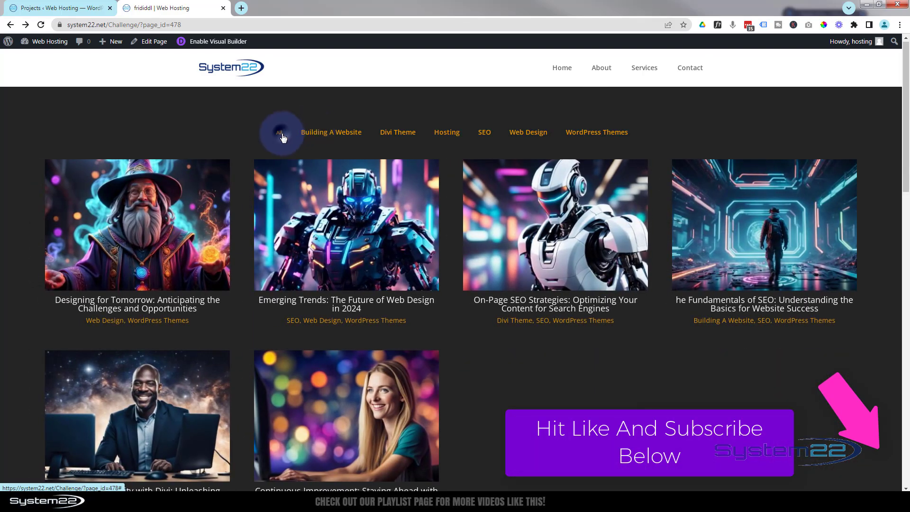
{"action": "left_click", "coordinate": [280, 134]}
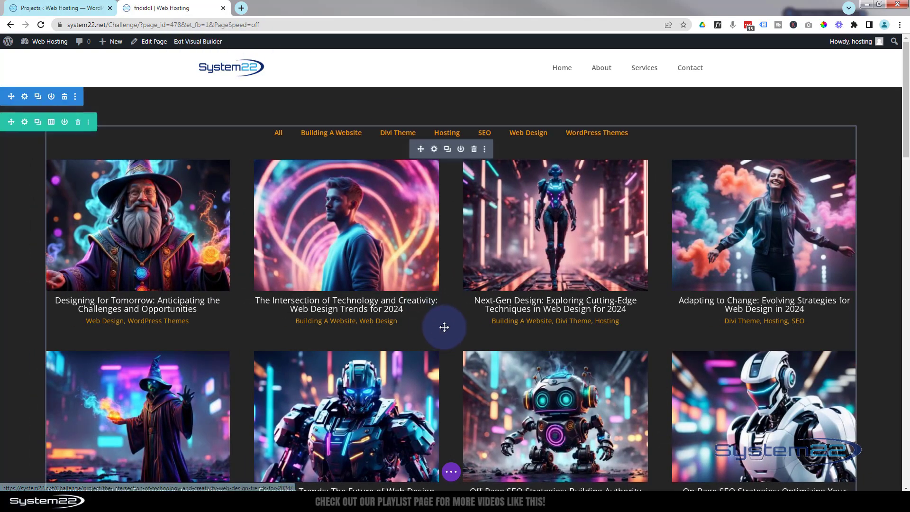
Add a regular one-column section with a Filterable Portfolio below, then delete the old dark section.
{"action": "scroll", "coordinate": [446, 324], "scroll_direction": "down", "scroll_amount": 5}
{"action": "scroll", "coordinate": [447, 323], "scroll_direction": "down", "scroll_amount": 8}
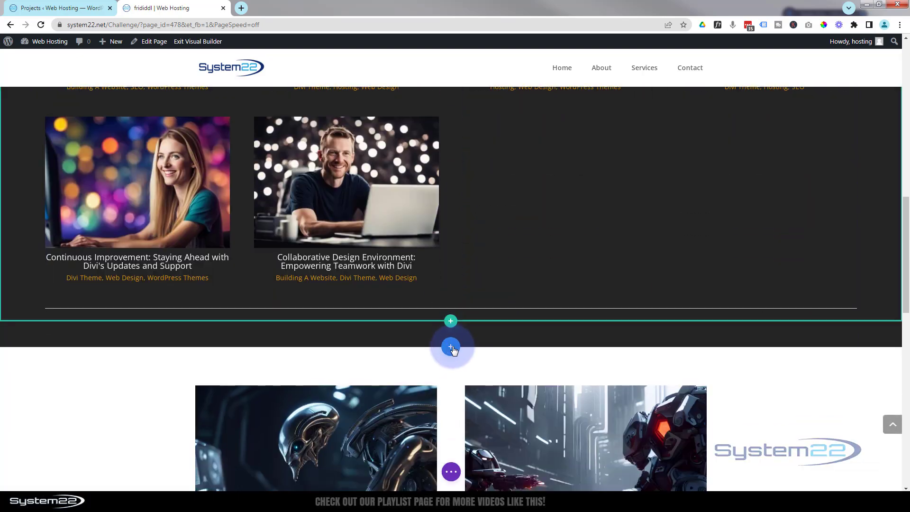
{"action": "left_click", "coordinate": [451, 347]}
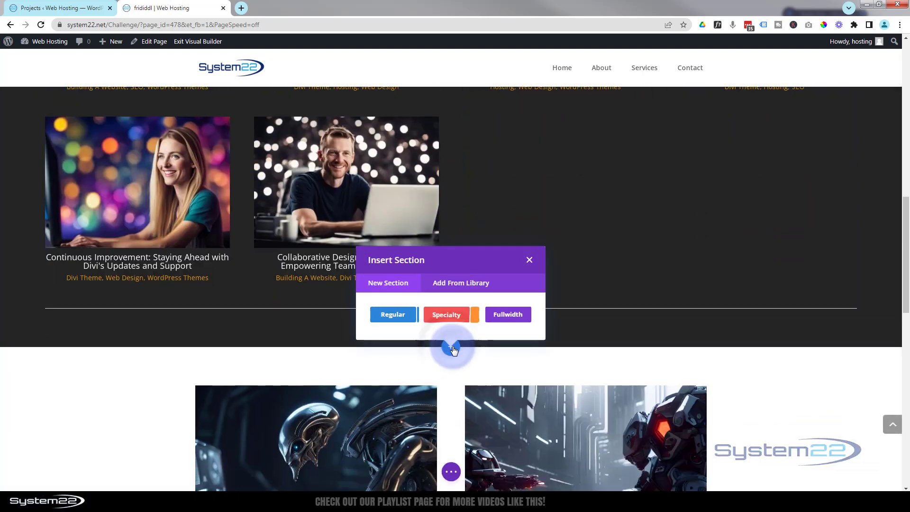
{"action": "left_click", "coordinate": [393, 315]}
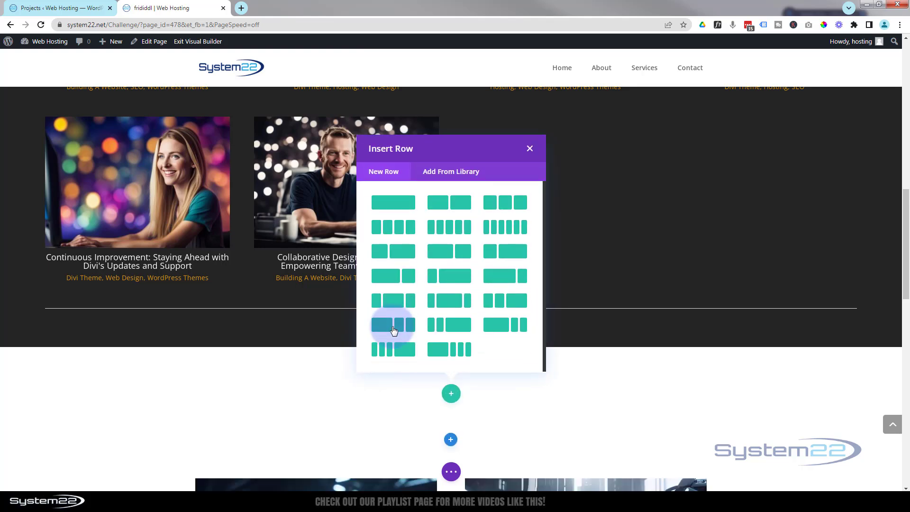
{"action": "left_click", "coordinate": [395, 207]}
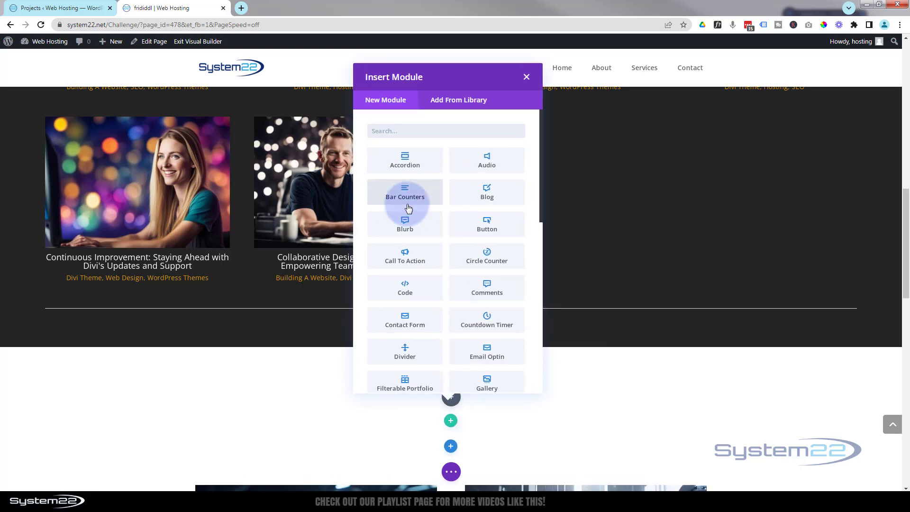
{"action": "scroll", "coordinate": [416, 210], "scroll_direction": "down", "scroll_amount": 5}
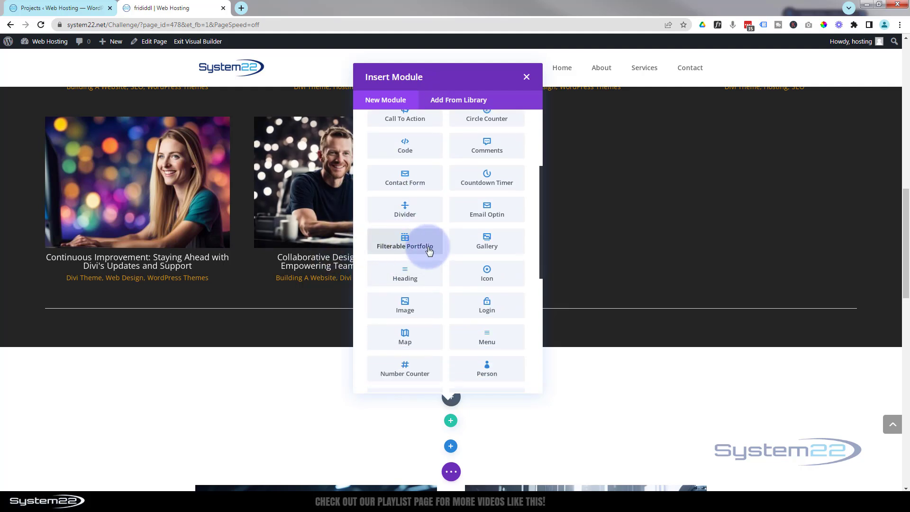
{"action": "left_click", "coordinate": [421, 247]}
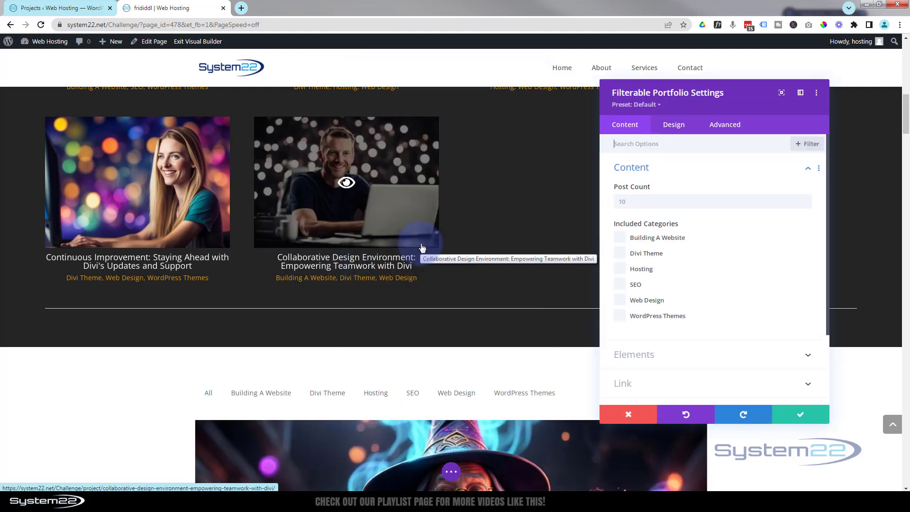
{"action": "left_click", "coordinate": [636, 421]}
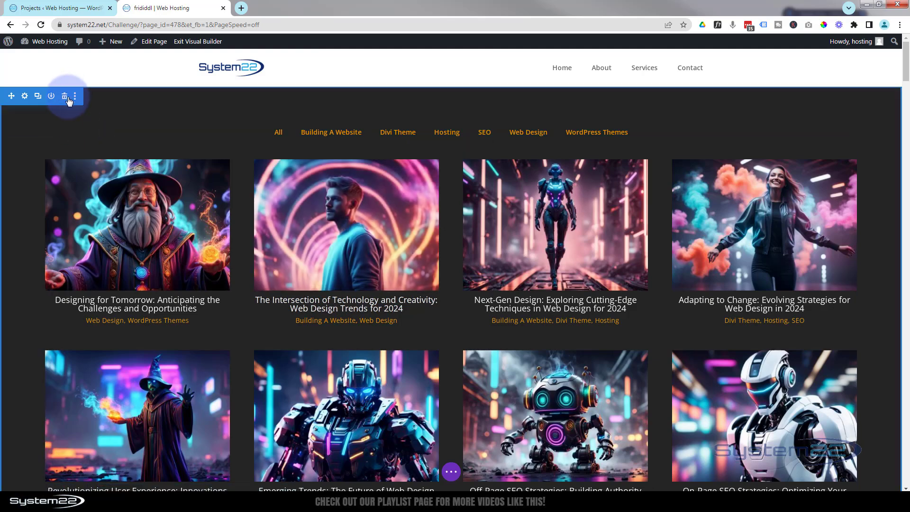
{"action": "left_click", "coordinate": [65, 96]}
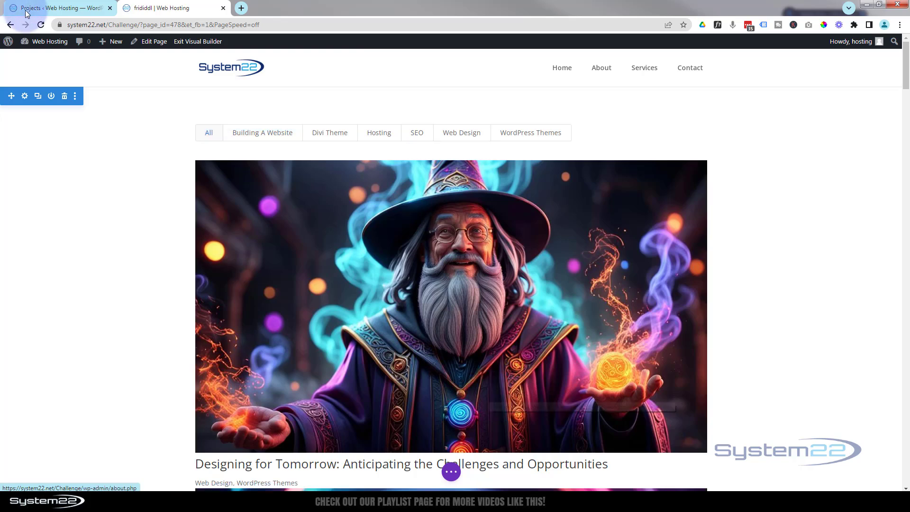
{"action": "left_click", "coordinate": [76, 9]}
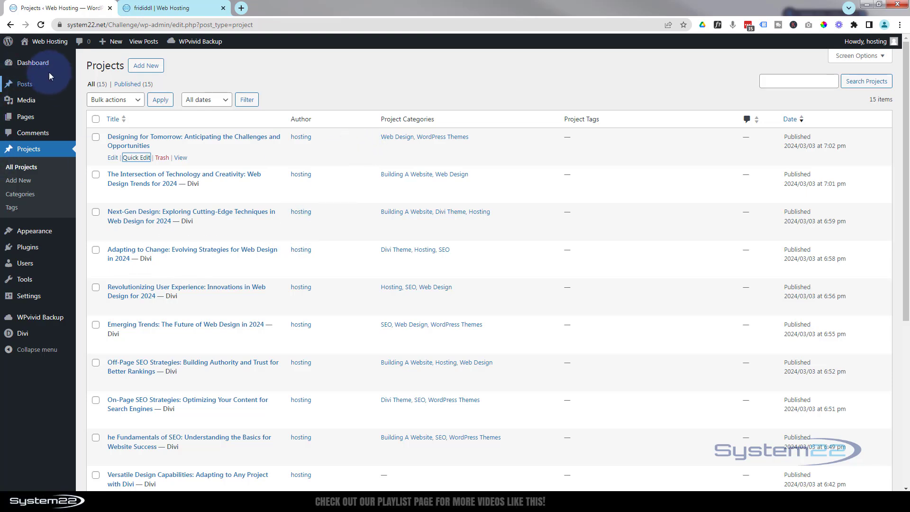
{"action": "mouse_move", "coordinate": [47, 78]}
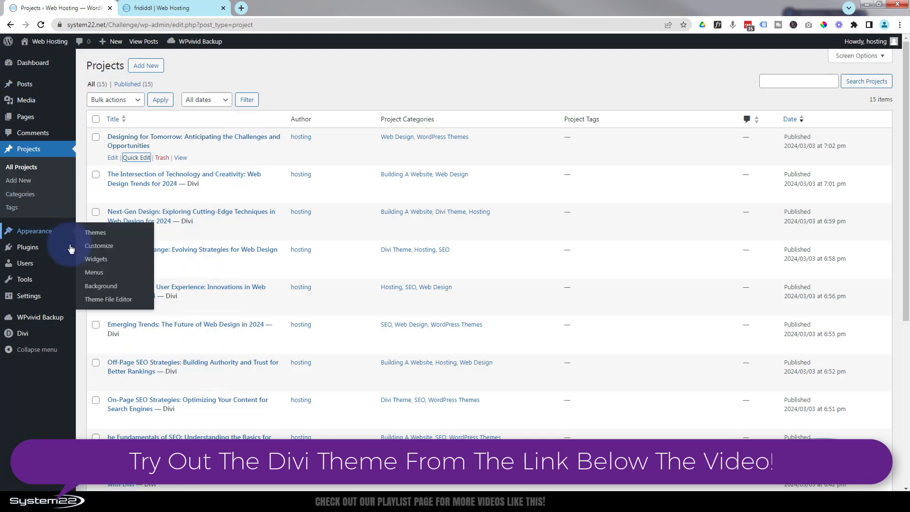
{"action": "left_click", "coordinate": [21, 195]}
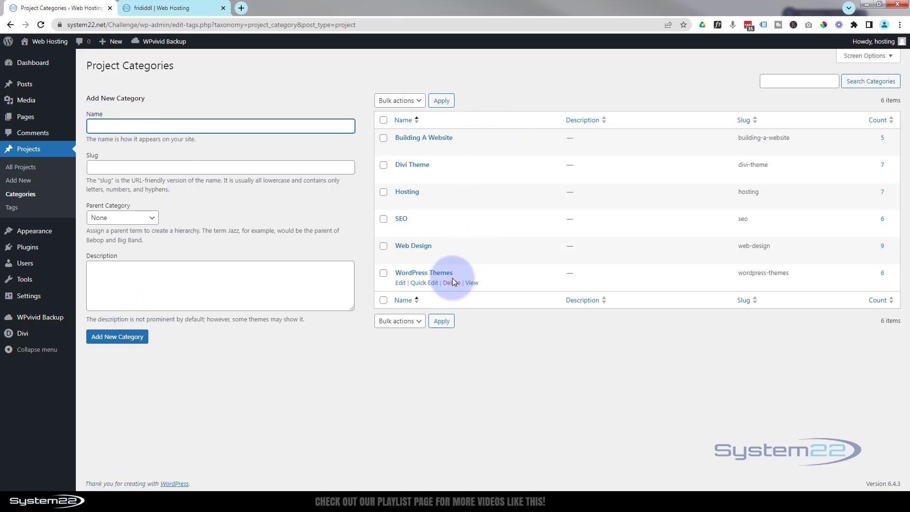
{"action": "left_click", "coordinate": [25, 171]}
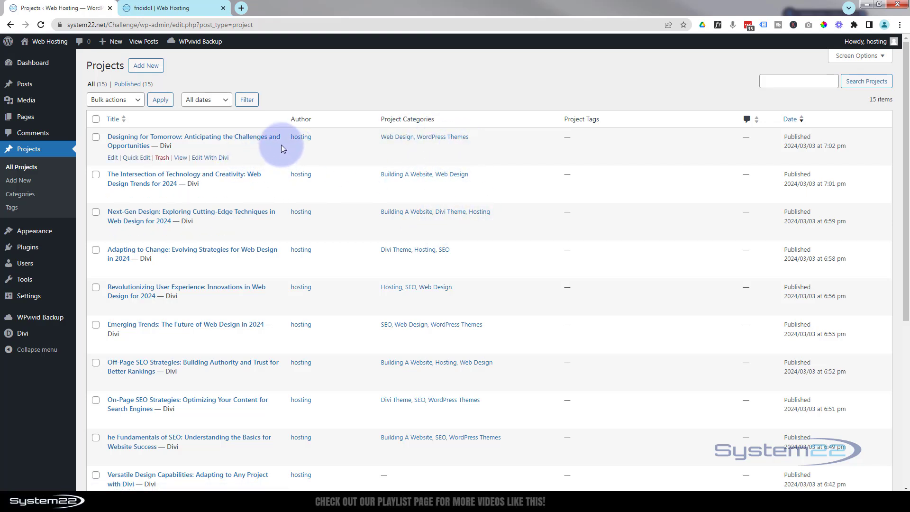
{"action": "left_click", "coordinate": [146, 158]}
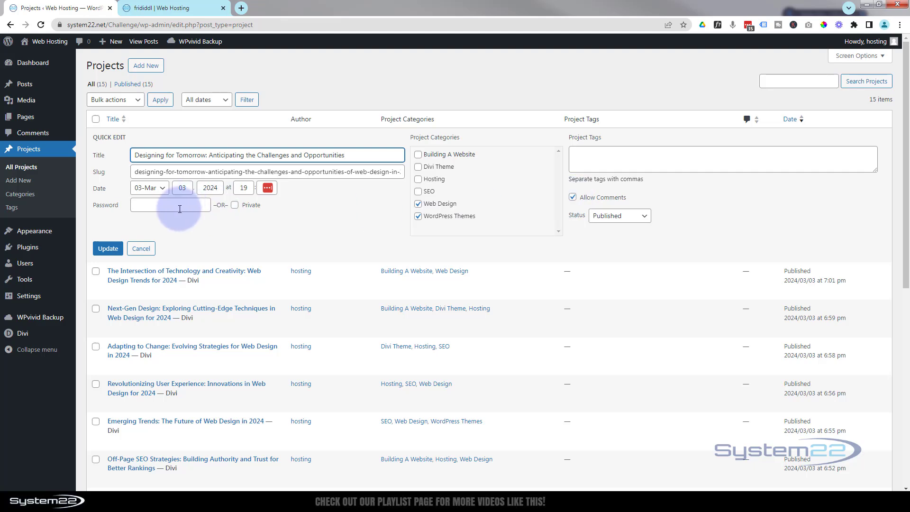
{"action": "left_click", "coordinate": [104, 248]}
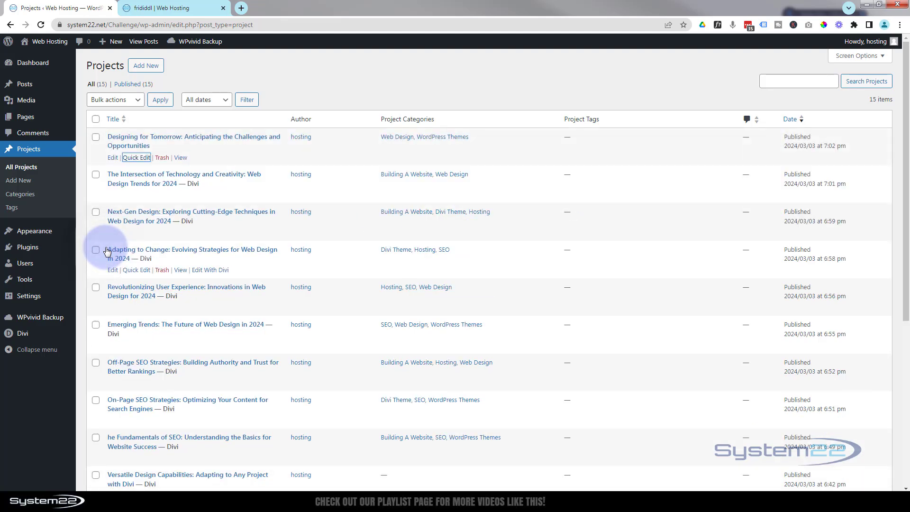
Return to the page and open the Filterable Portfolio module's settings.
{"action": "left_click", "coordinate": [174, 7]}
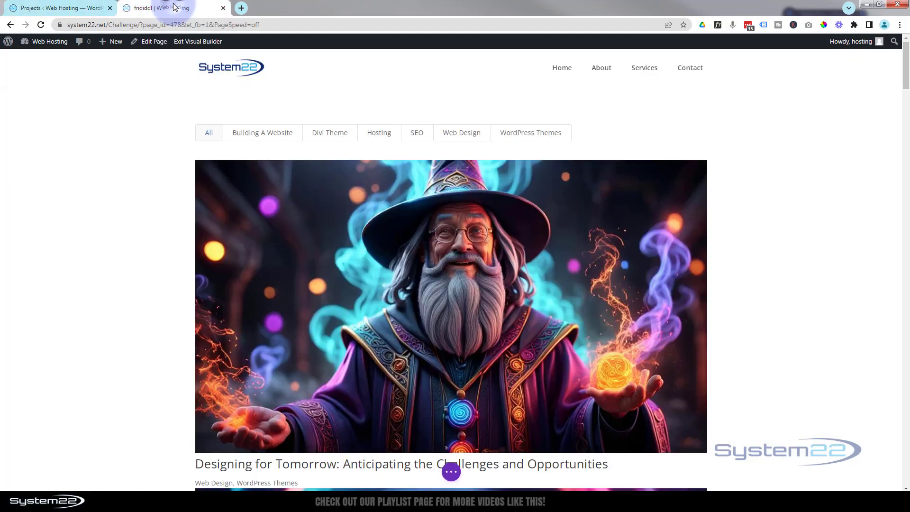
{"action": "left_click", "coordinate": [431, 142]}
{"action": "left_click", "coordinate": [434, 149]}
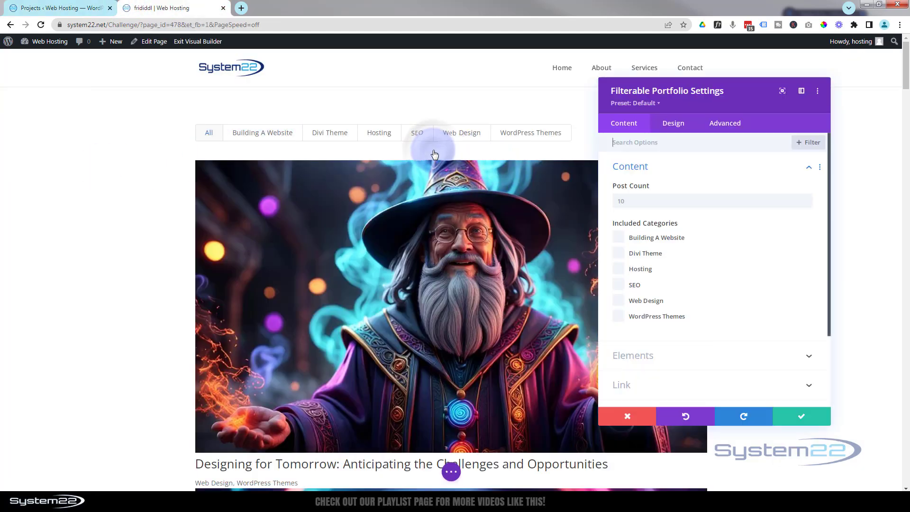
{"action": "left_click", "coordinate": [728, 316]}
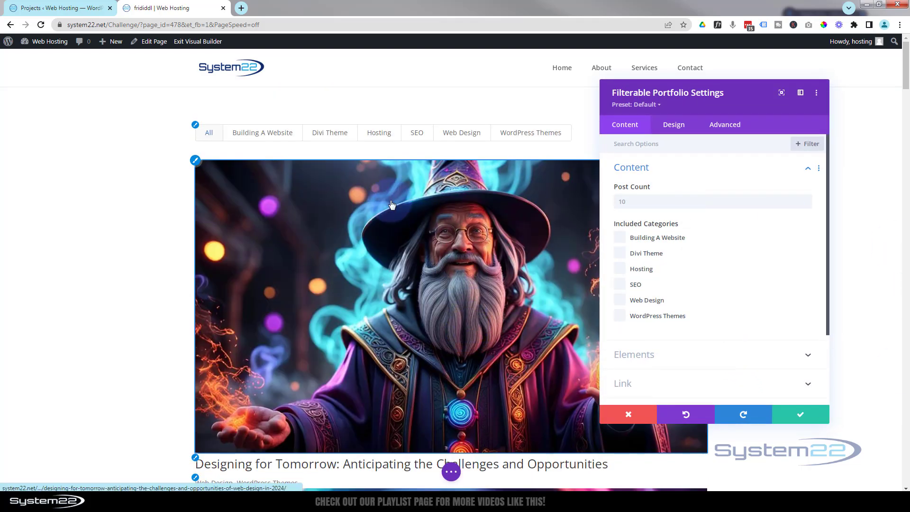
Include Building A Website, Divi Theme, Hosting, SEO, Web Design and WordPress Themes categories.
{"action": "left_click", "coordinate": [621, 238]}
{"action": "left_click", "coordinate": [619, 269]}
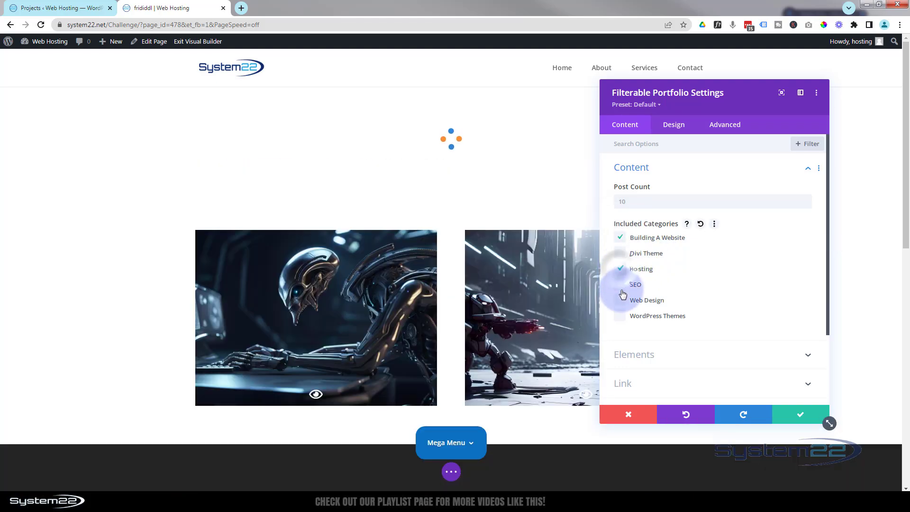
{"action": "left_click", "coordinate": [621, 300]}
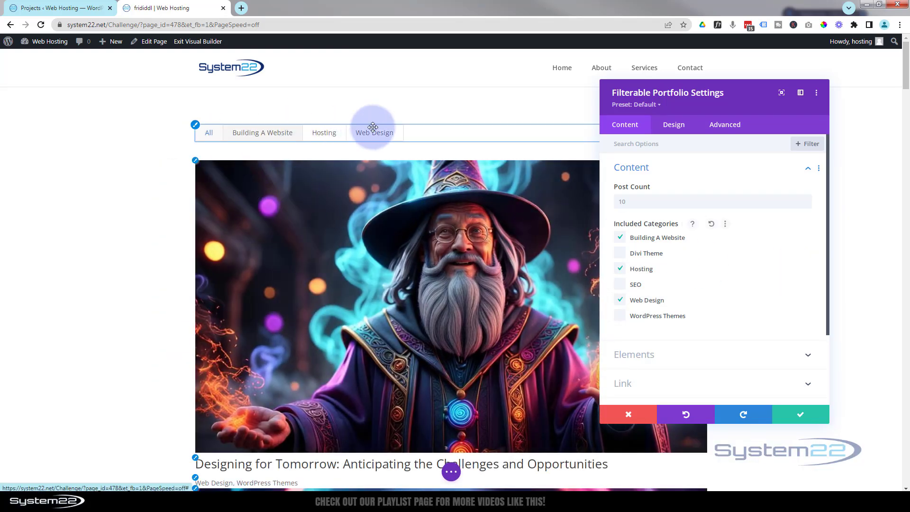
{"action": "left_click", "coordinate": [621, 284]}
{"action": "left_click", "coordinate": [620, 252]}
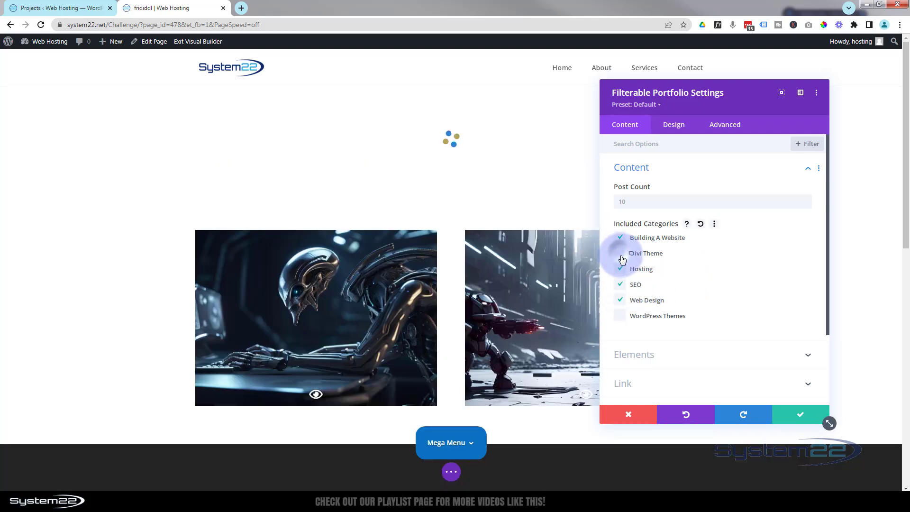
{"action": "left_click", "coordinate": [619, 316]}
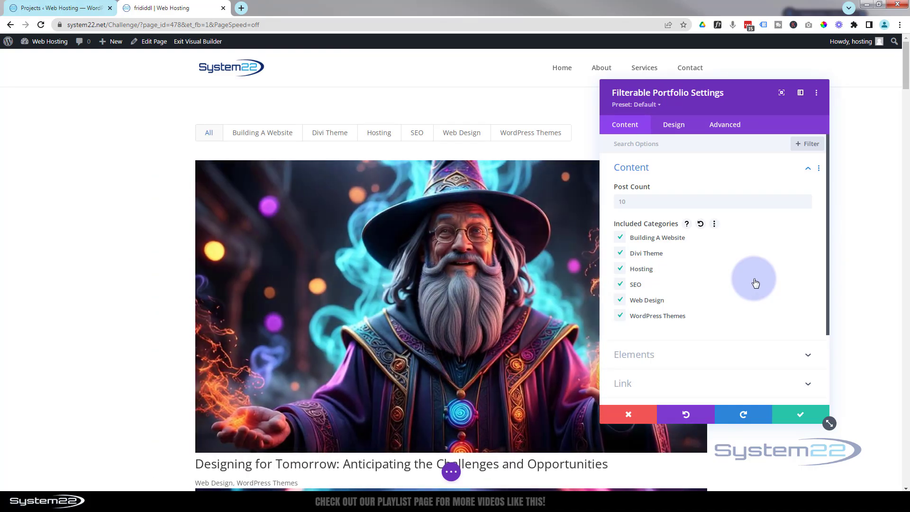
{"action": "scroll", "coordinate": [767, 259], "scroll_direction": "down", "scroll_amount": 2}
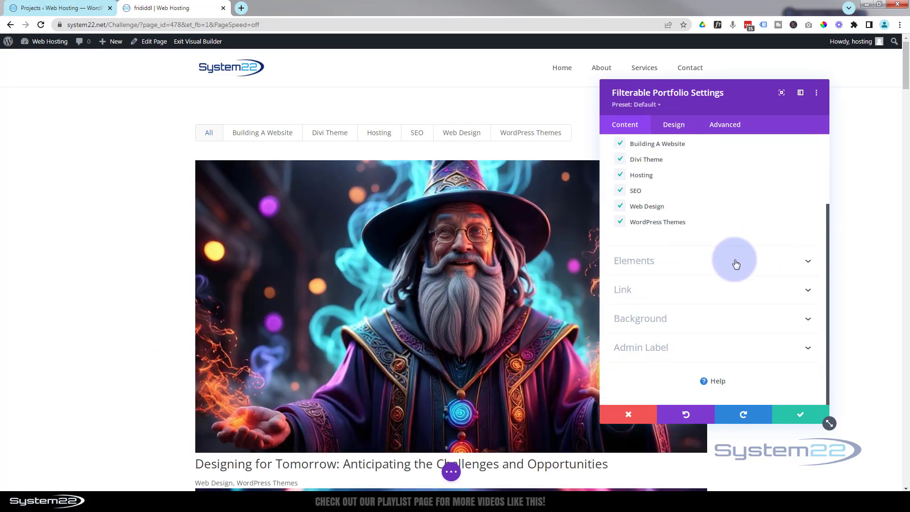
{"action": "left_click", "coordinate": [719, 260]}
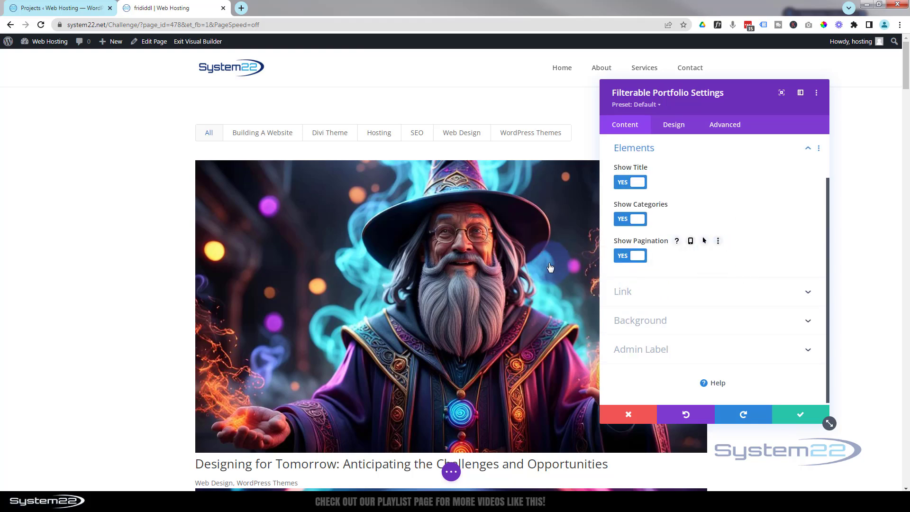
{"action": "scroll", "coordinate": [351, 353], "scroll_direction": "down", "scroll_amount": 2}
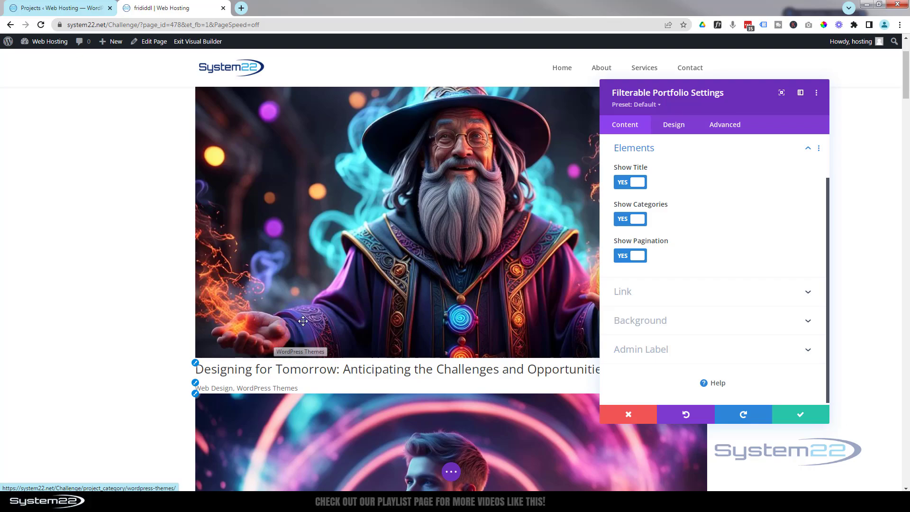
{"action": "scroll", "coordinate": [303, 320], "scroll_direction": "down", "scroll_amount": 20}
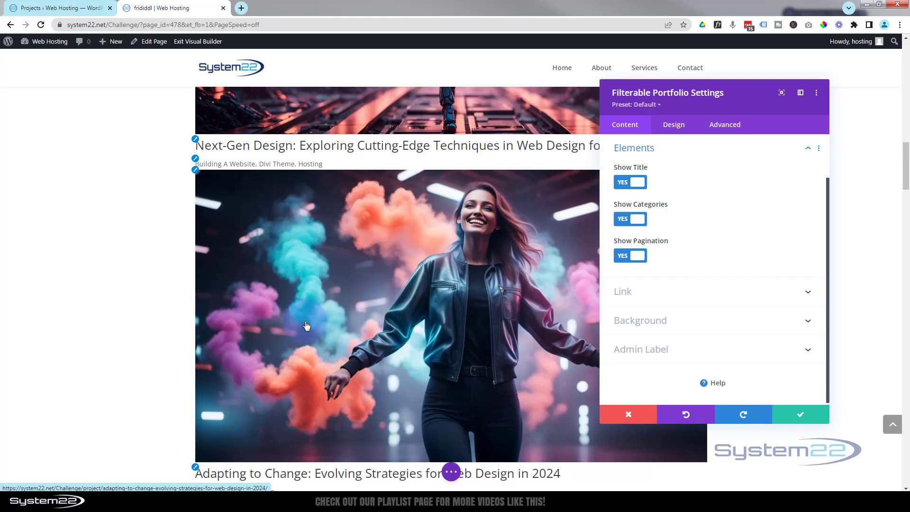
{"action": "scroll", "coordinate": [306, 326], "scroll_direction": "down", "scroll_amount": 20}
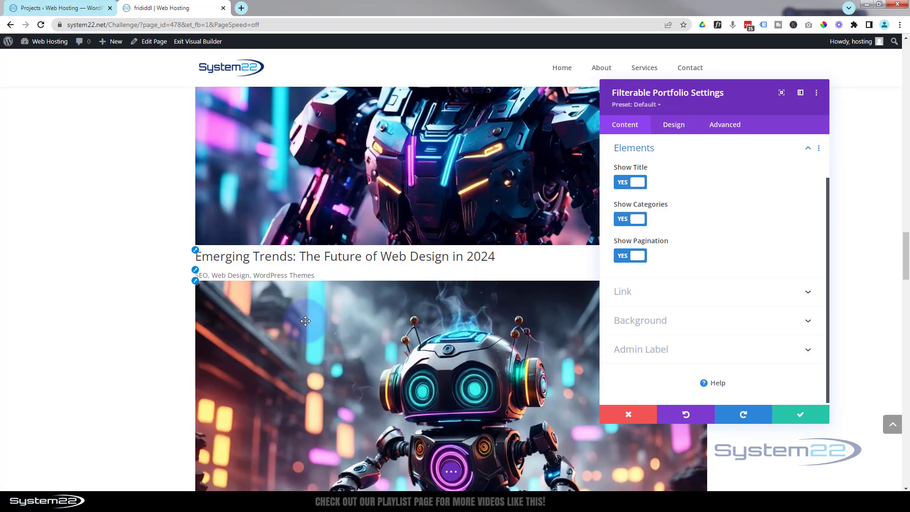
{"action": "scroll", "coordinate": [306, 322], "scroll_direction": "up", "scroll_amount": 20}
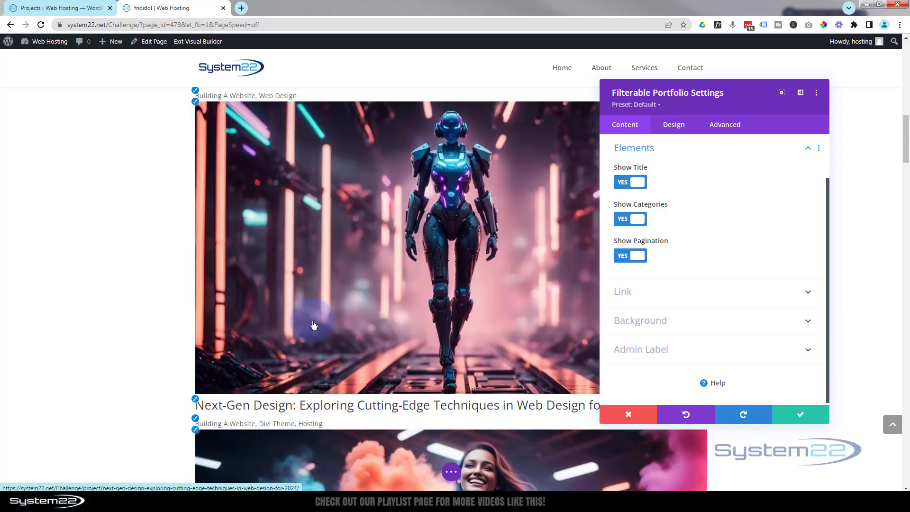
{"action": "scroll", "coordinate": [313, 325], "scroll_direction": "up", "scroll_amount": 20}
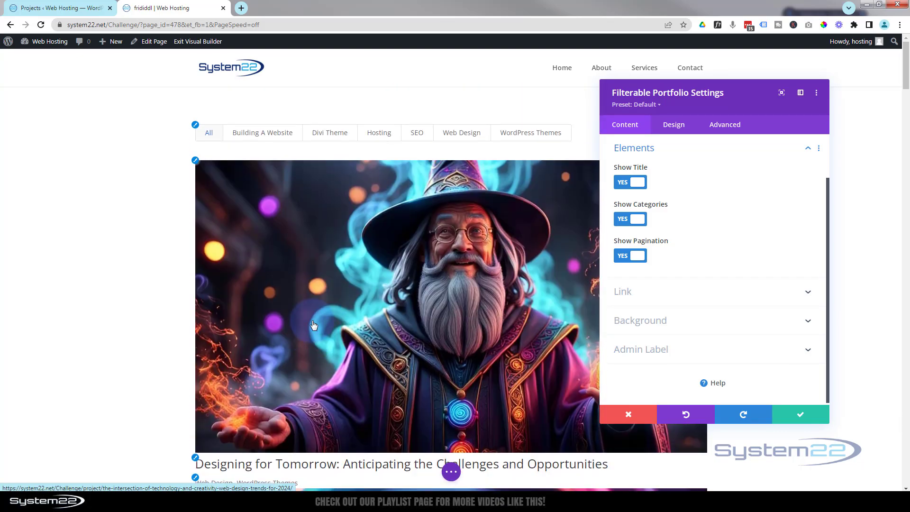
{"action": "scroll", "coordinate": [669, 192], "scroll_direction": "up", "scroll_amount": 3}
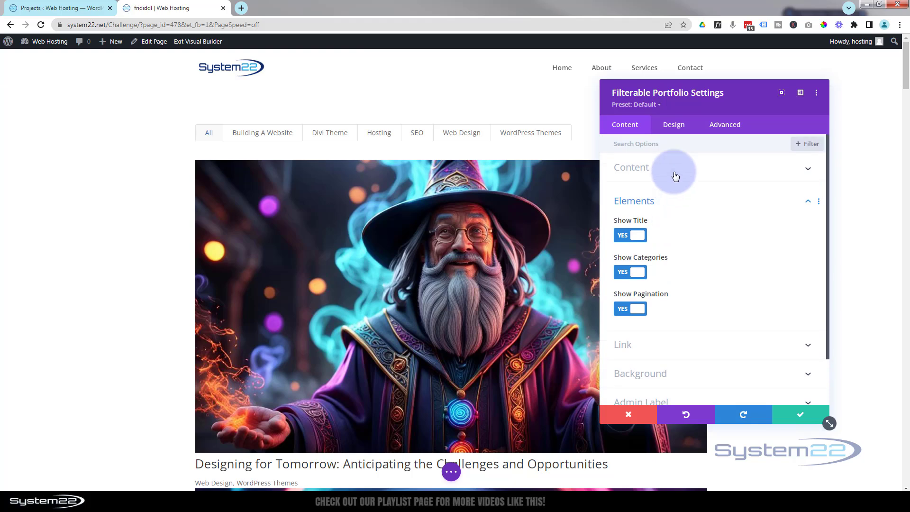
Set the portfolio's Post Count to 3 and check the resulting pagination.
{"action": "left_click", "coordinate": [675, 176]}
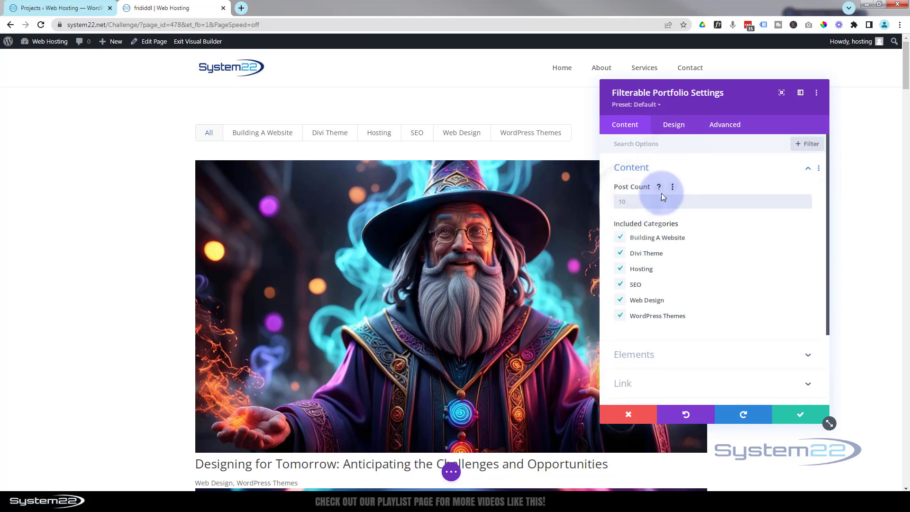
{"action": "type", "text": "3"}
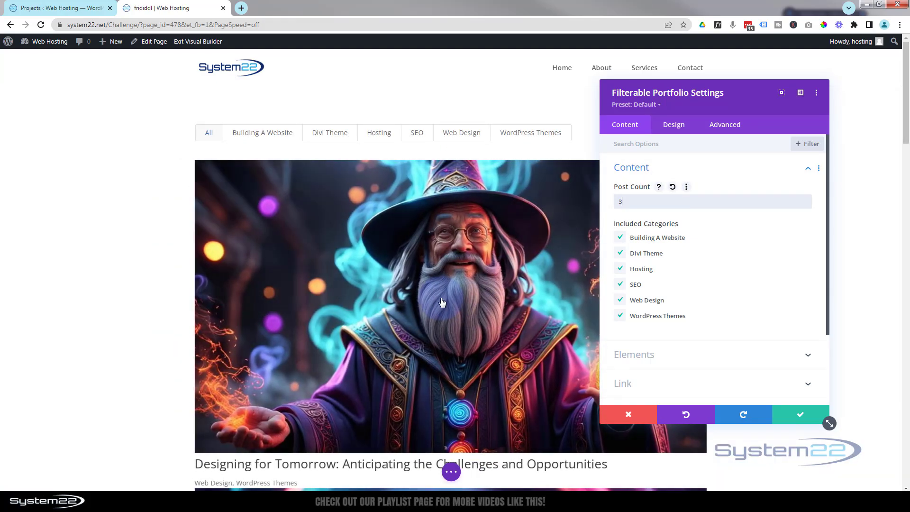
{"action": "scroll", "coordinate": [441, 297], "scroll_direction": "down", "scroll_amount": 4}
{"action": "scroll", "coordinate": [440, 298], "scroll_direction": "down", "scroll_amount": 12}
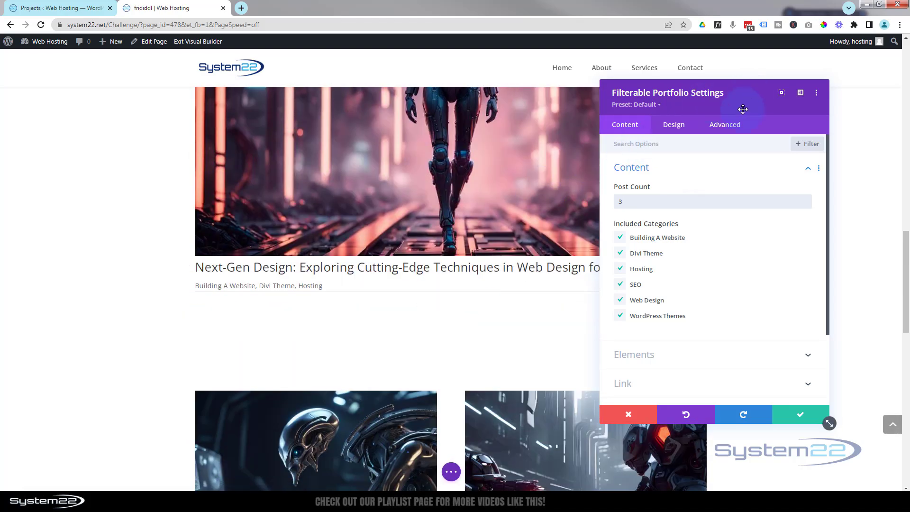
{"action": "left_click_drag", "start_coordinate": [743, 108], "coordinate": [229, 133]}
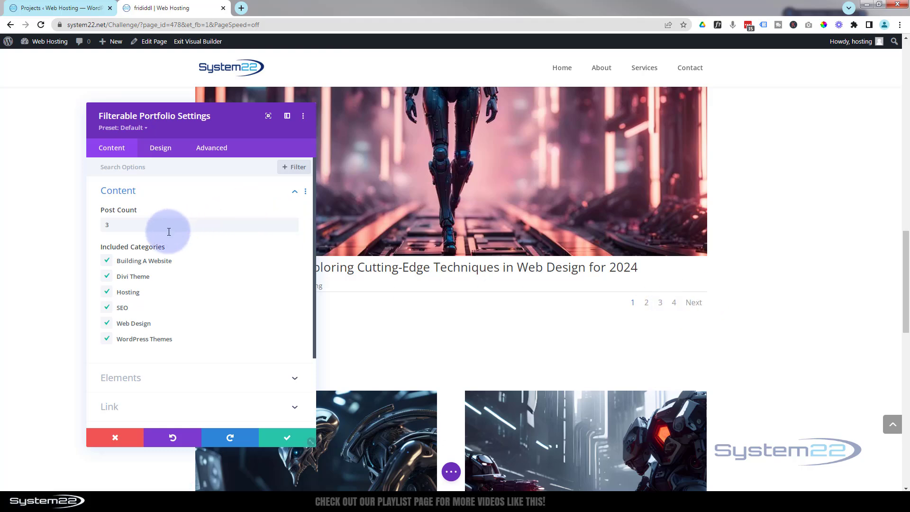
Change the Post Count to 16 and return the settings panel to the right.
{"action": "left_click_drag", "start_coordinate": [95, 226], "coordinate": [107, 219]}
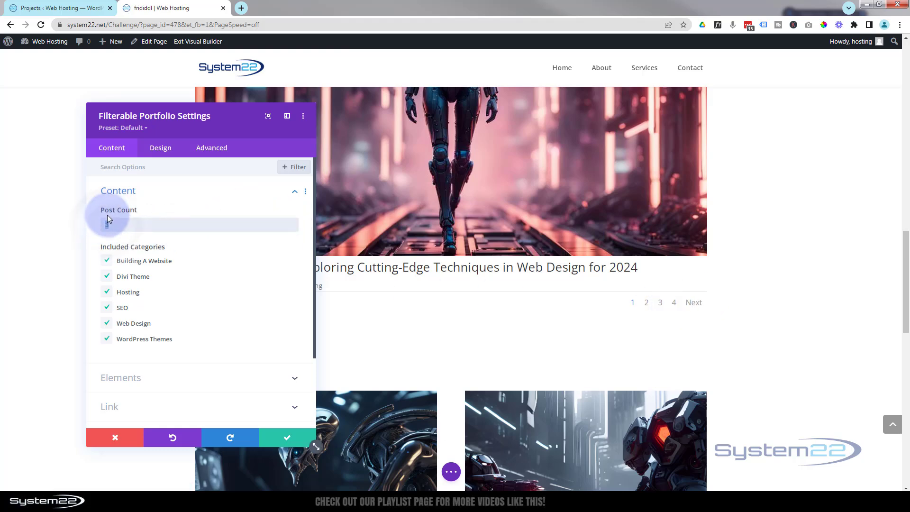
{"action": "type", "text": "16"}
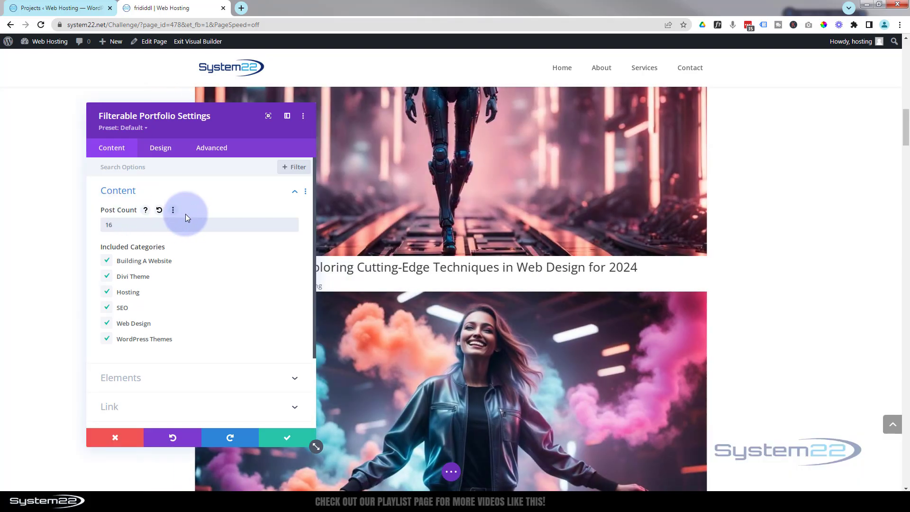
{"action": "scroll", "coordinate": [571, 303], "scroll_direction": "up", "scroll_amount": 10}
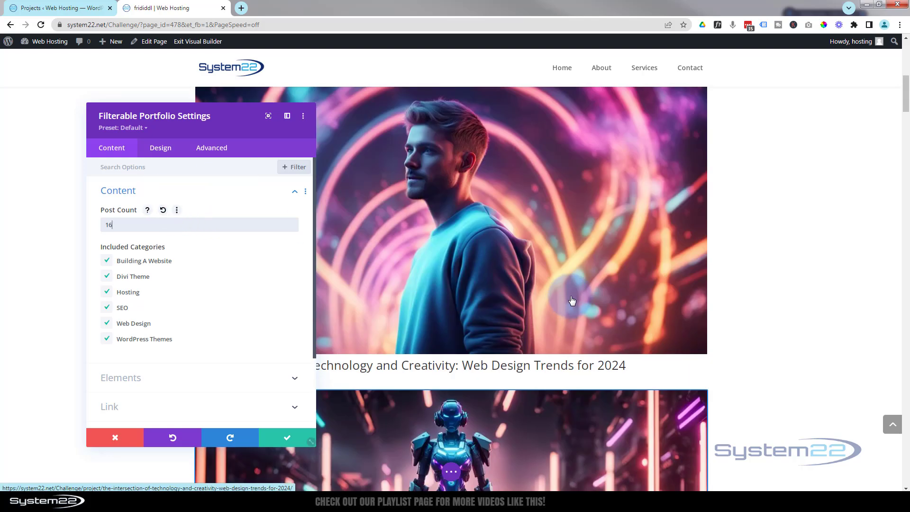
{"action": "scroll", "coordinate": [574, 300], "scroll_direction": "up", "scroll_amount": 5}
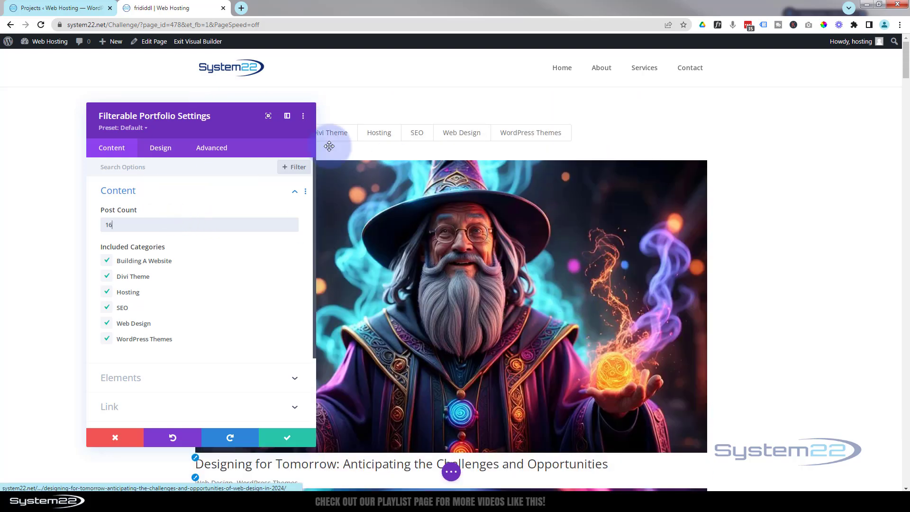
{"action": "left_click_drag", "start_coordinate": [239, 114], "coordinate": [808, 137]}
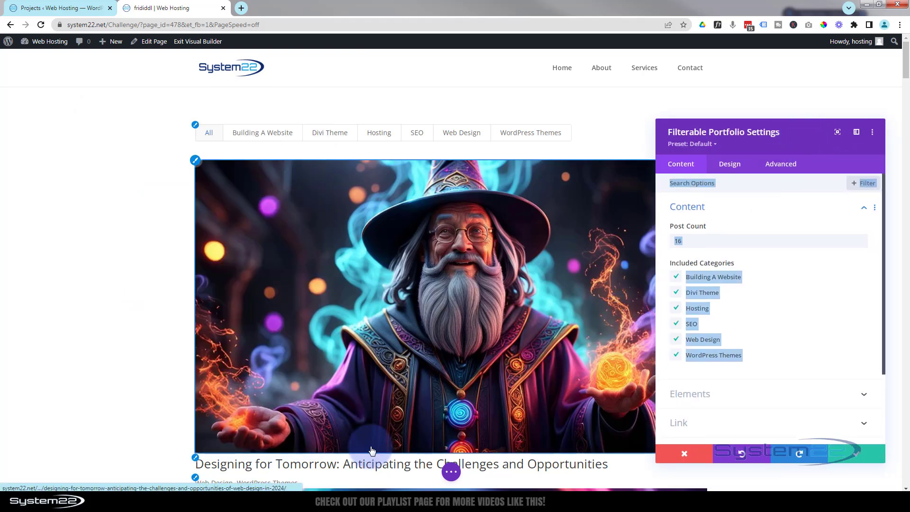
{"action": "left_click", "coordinate": [458, 139]}
{"action": "left_click", "coordinate": [753, 169]}
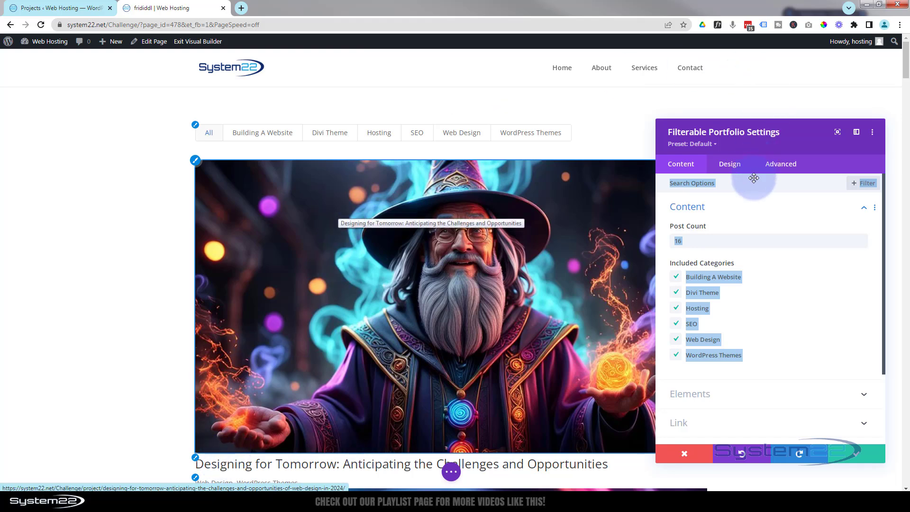
{"action": "left_click", "coordinate": [743, 229]}
{"action": "scroll", "coordinate": [743, 228], "scroll_direction": "down", "scroll_amount": 2}
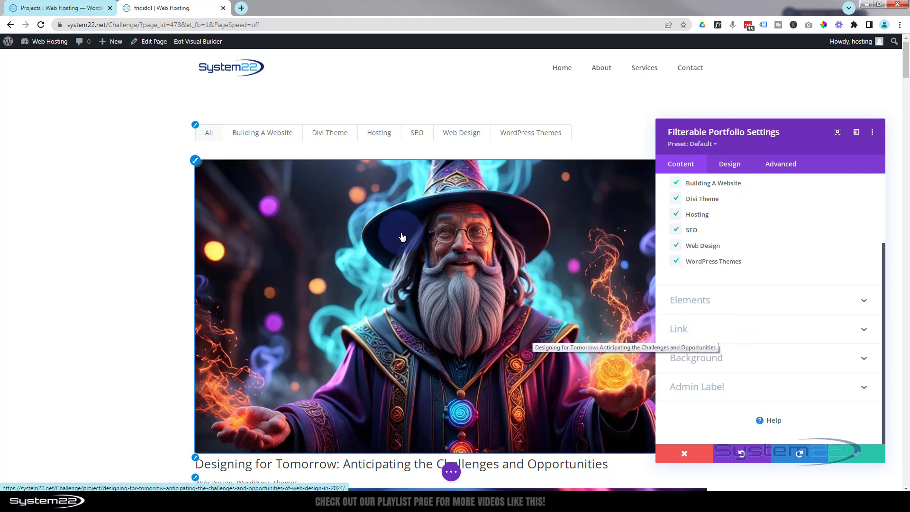
{"action": "left_click", "coordinate": [59, 8]}
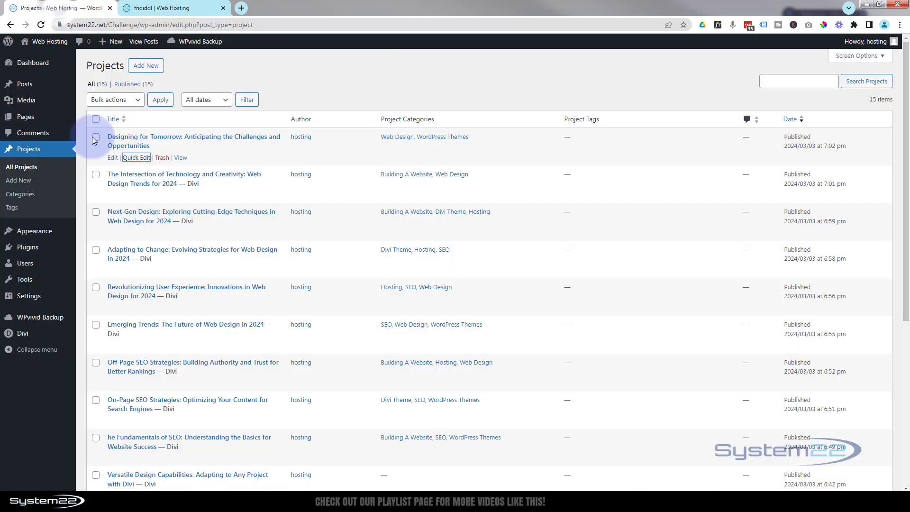
{"action": "left_click", "coordinate": [156, 9]}
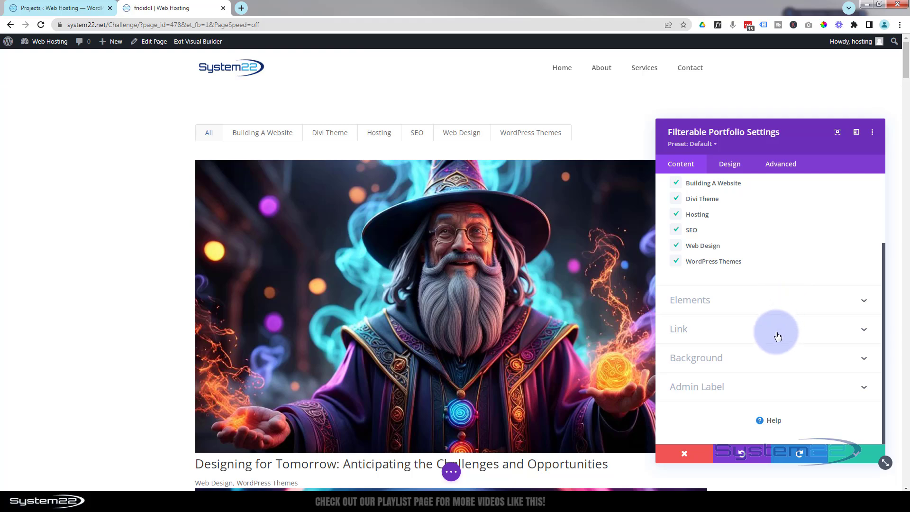
{"action": "left_click", "coordinate": [741, 361]}
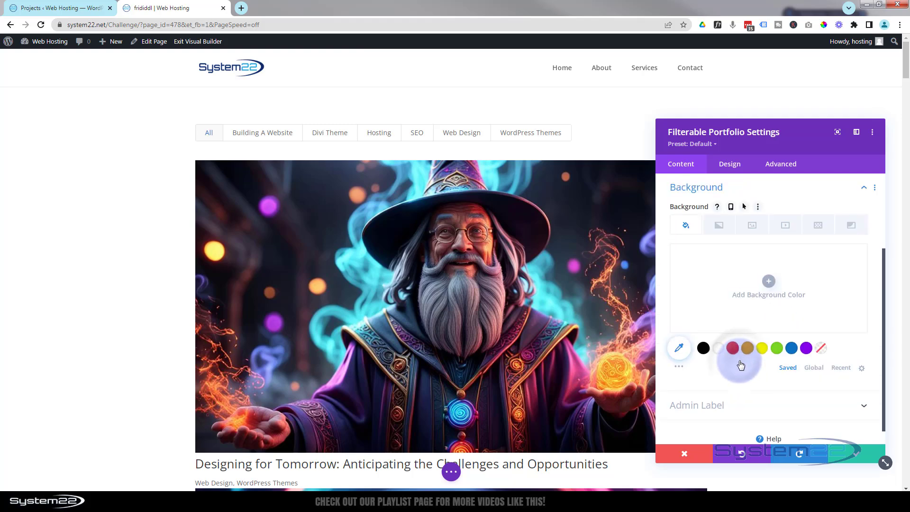
{"action": "left_click", "coordinate": [703, 349]}
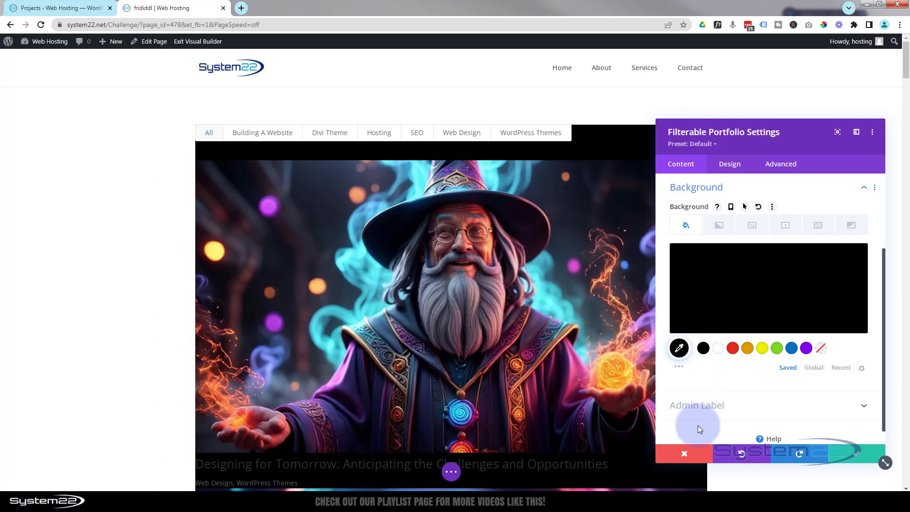
{"action": "scroll", "coordinate": [531, 423], "scroll_direction": "down", "scroll_amount": 5}
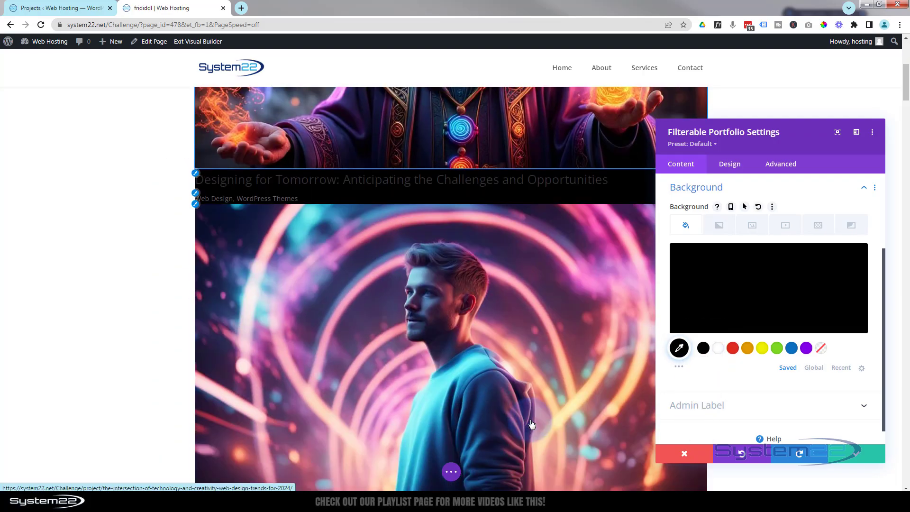
{"action": "scroll", "coordinate": [531, 423], "scroll_direction": "up", "scroll_amount": 5}
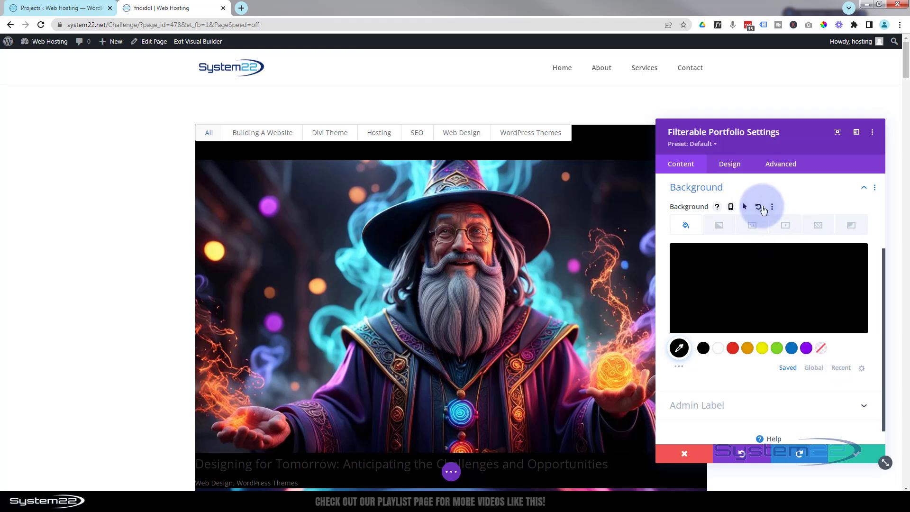
{"action": "left_click", "coordinate": [759, 207]}
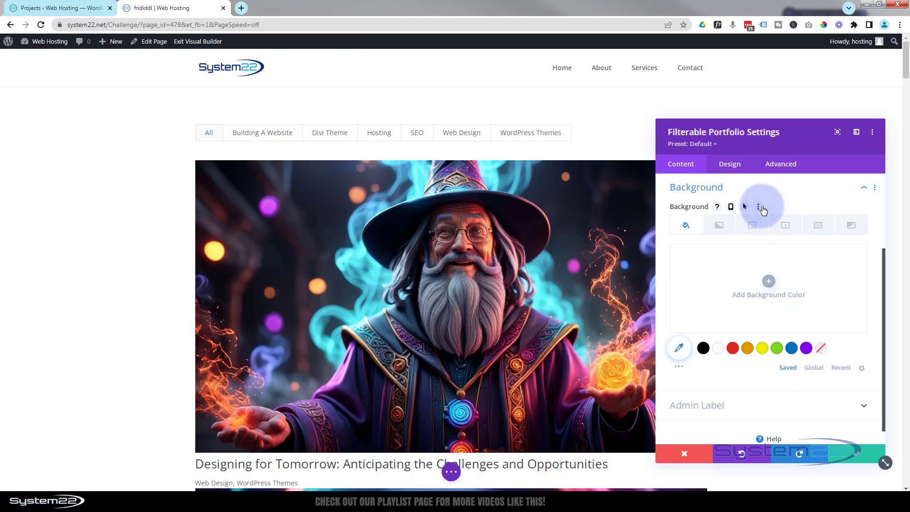
Switch the portfolio Layout from Fullwidth to Grid, showing projects four across.
{"action": "scroll", "coordinate": [760, 207], "scroll_direction": "down", "scroll_amount": 1}
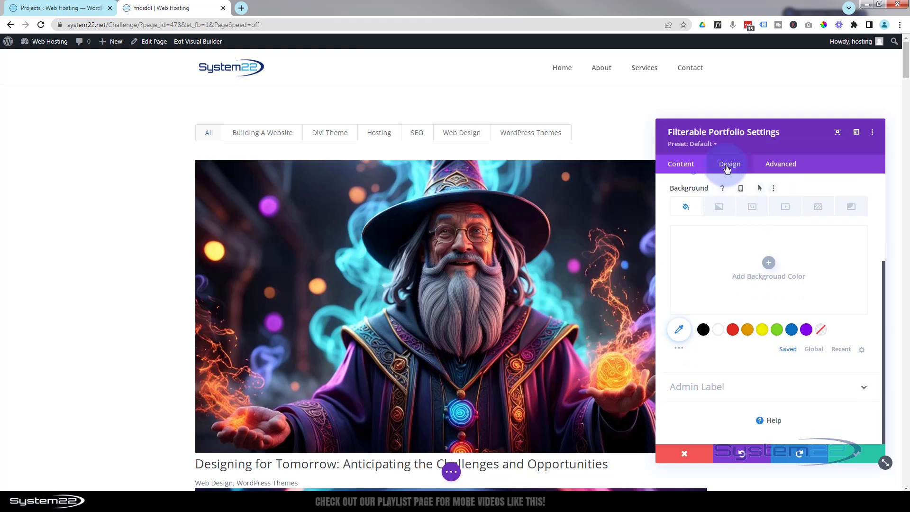
{"action": "left_click", "coordinate": [727, 165]}
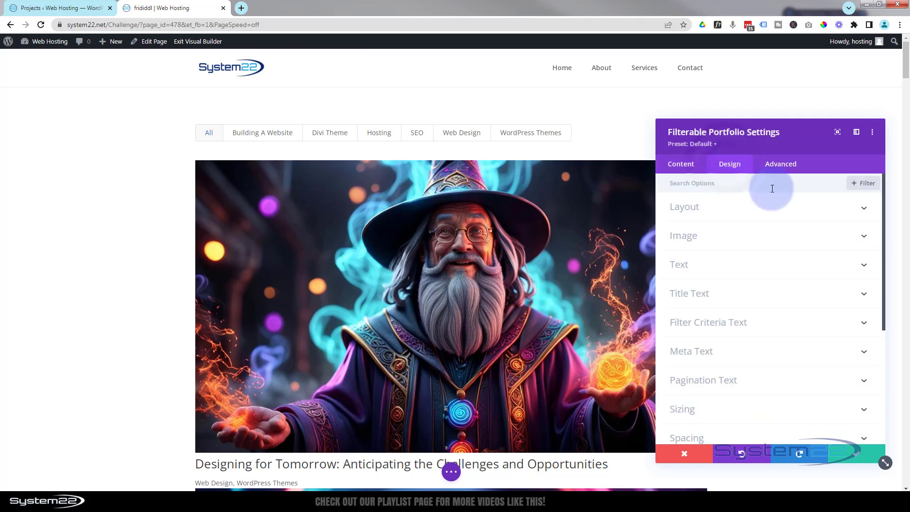
{"action": "left_click", "coordinate": [728, 212]}
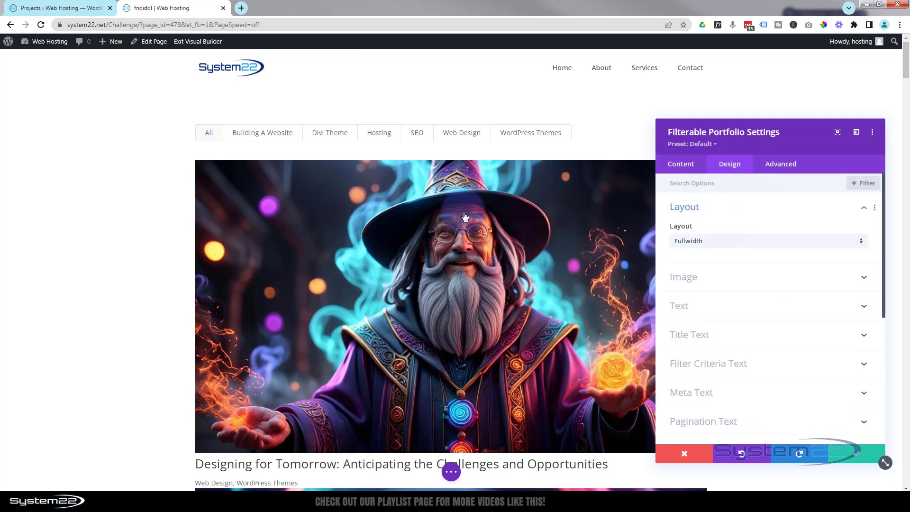
{"action": "left_click", "coordinate": [767, 239]}
{"action": "left_click", "coordinate": [749, 268]}
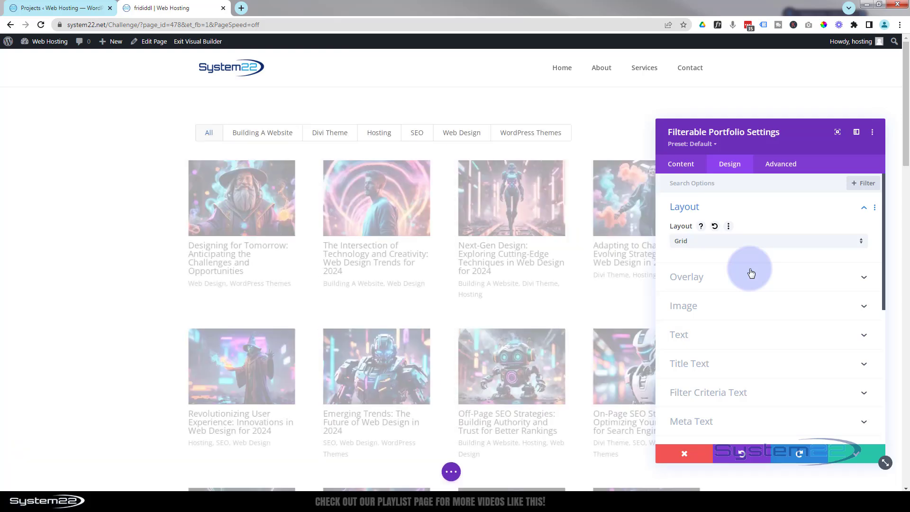
{"action": "left_click_drag", "start_coordinate": [751, 143], "coordinate": [484, 320]}
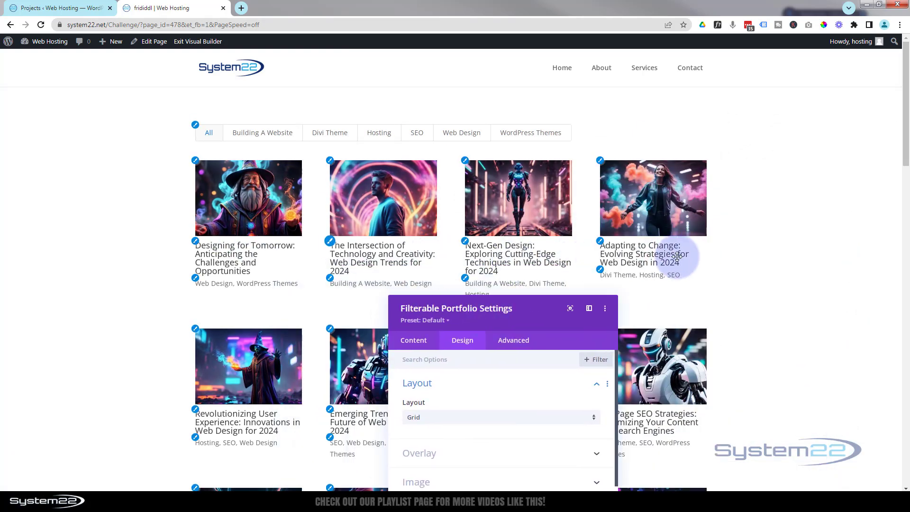
{"action": "left_click_drag", "start_coordinate": [560, 182], "coordinate": [641, 91]}
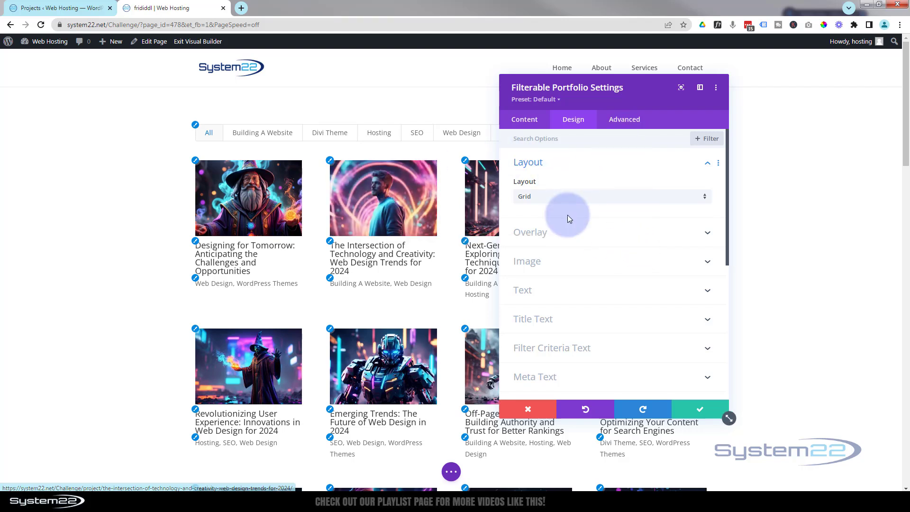
Make the zoom icon white and the hover overlay black at 0.36 opacity.
{"action": "left_click", "coordinate": [537, 236]}
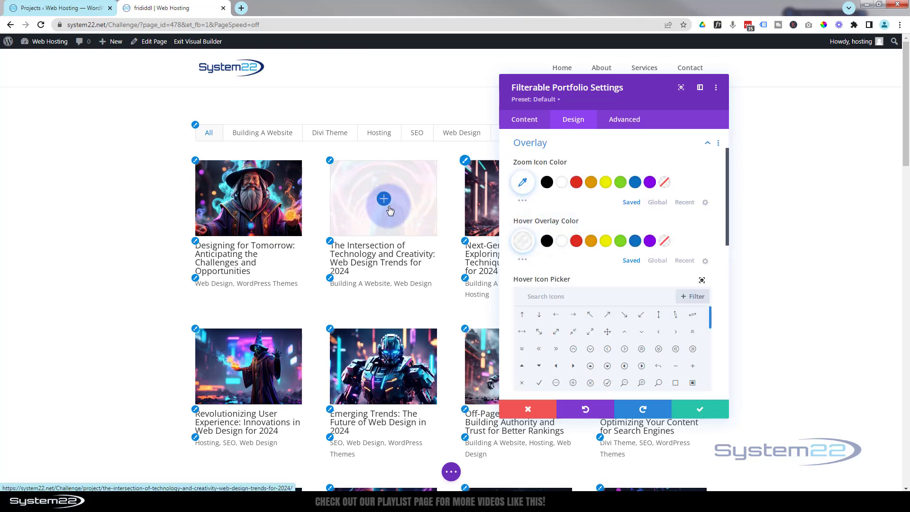
{"action": "left_click", "coordinate": [563, 185]}
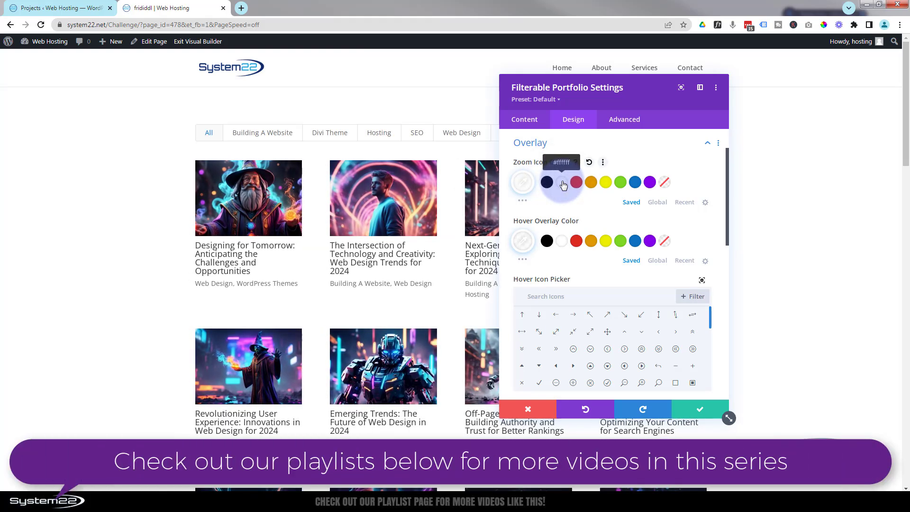
{"action": "left_click", "coordinate": [548, 242]}
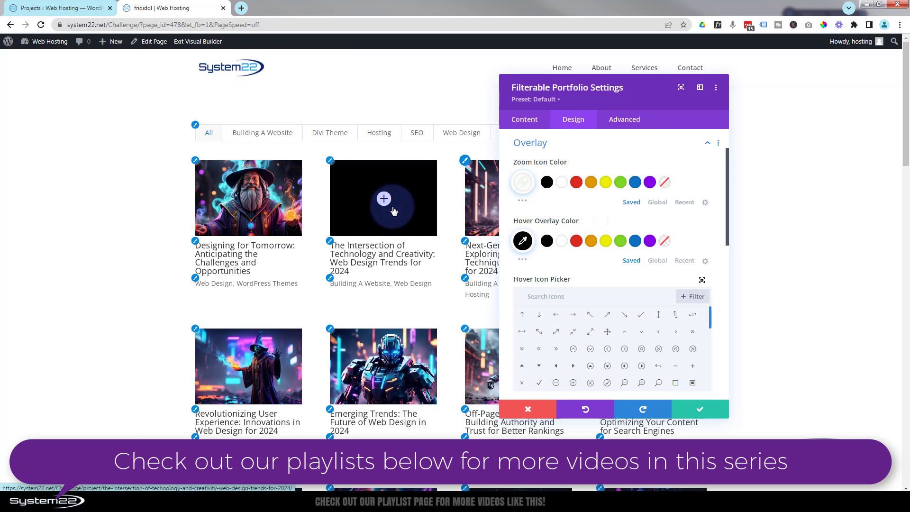
{"action": "left_click", "coordinate": [561, 234]}
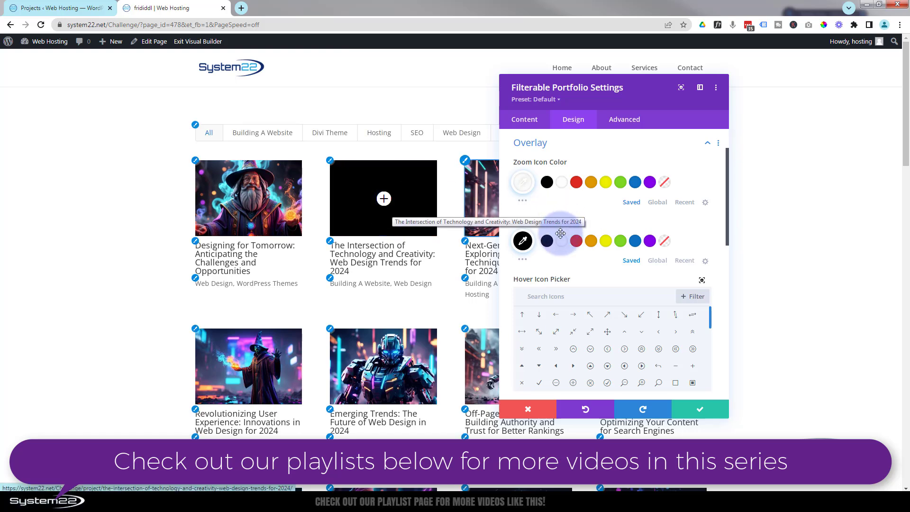
{"action": "left_click", "coordinate": [523, 241]}
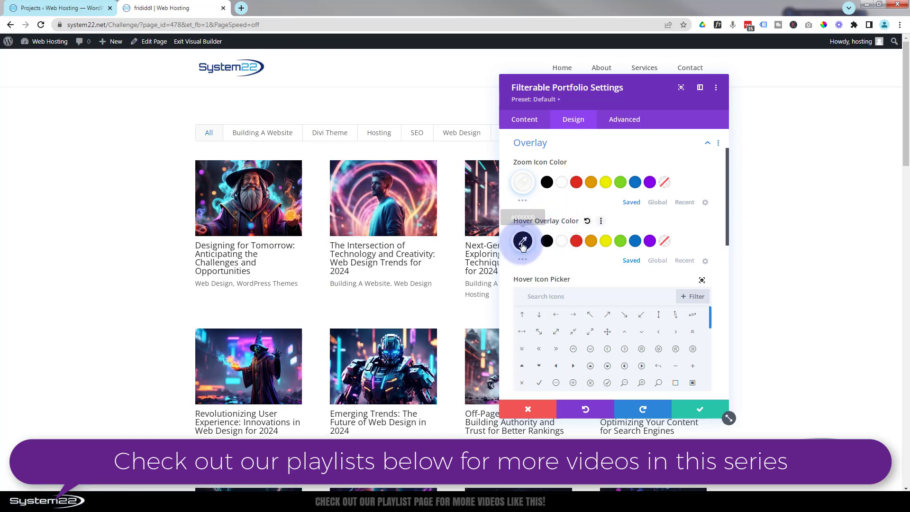
{"action": "left_click", "coordinate": [699, 251]}
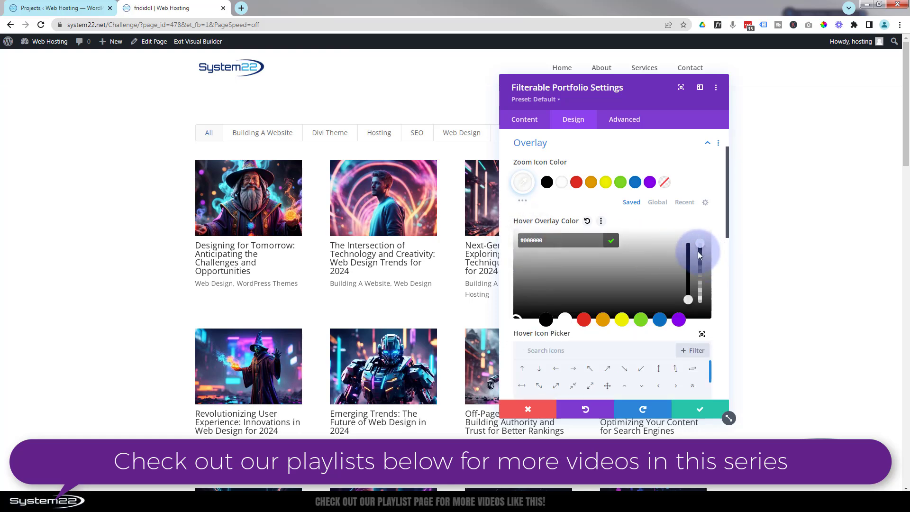
{"action": "left_click_drag", "start_coordinate": [700, 245], "coordinate": [699, 289]}
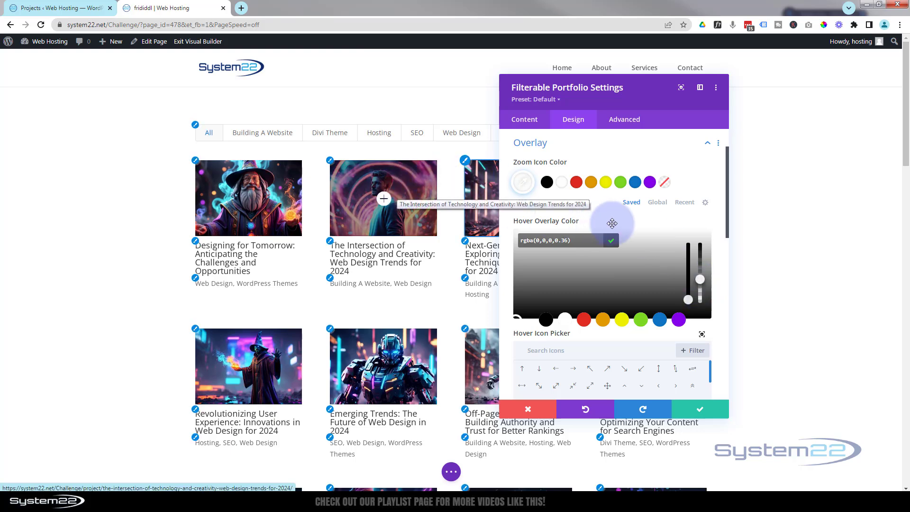
{"action": "left_click_drag", "start_coordinate": [637, 223], "coordinate": [693, 222]}
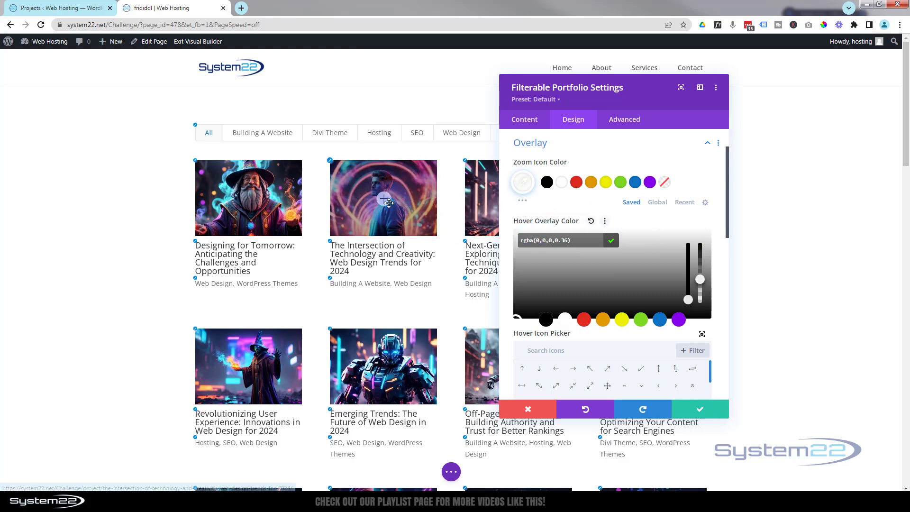
{"action": "mouse_move", "coordinate": [388, 203]}
{"action": "left_mouse_down"}
{"action": "mouse_move", "coordinate": [502, 351]}
{"action": "mouse_move", "coordinate": [548, 351]}
{"action": "left_mouse_up"}
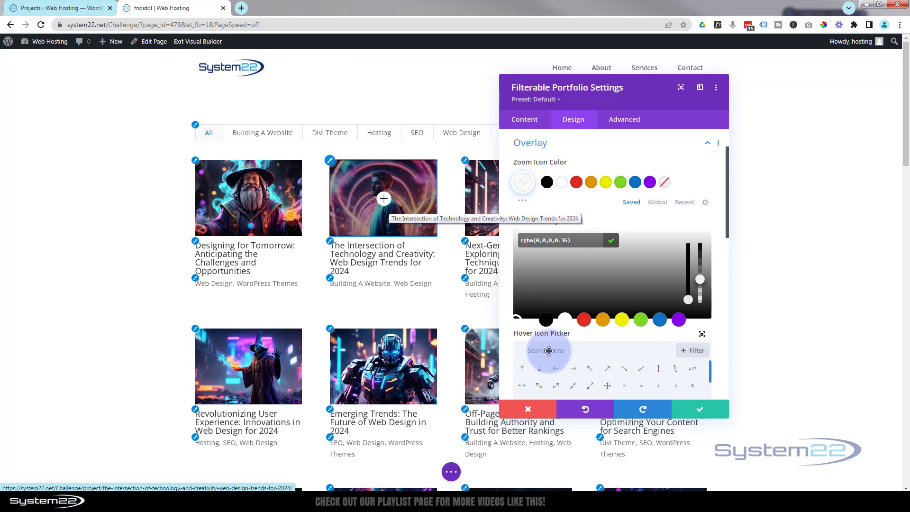
Search 'eye' in the Hover Icon Picker and choose the eye icon.
{"action": "left_click", "coordinate": [549, 350]}
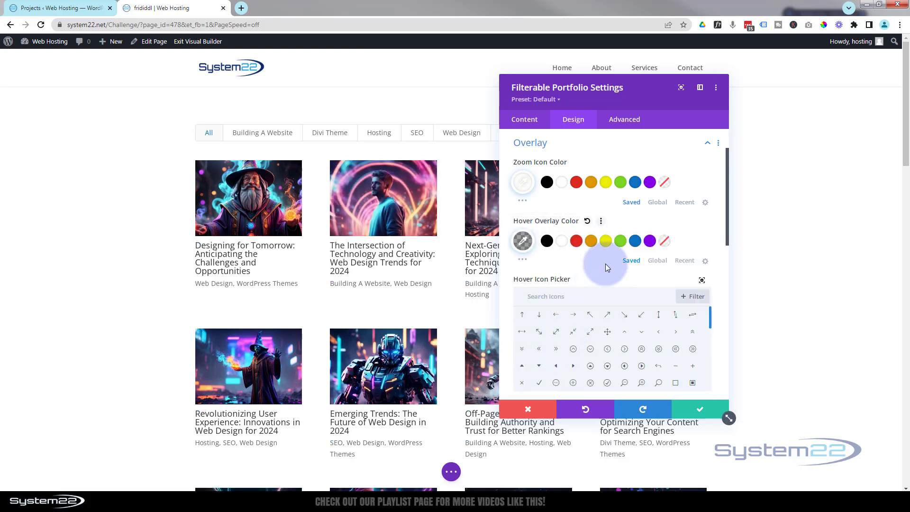
{"action": "type", "text": "eye"}
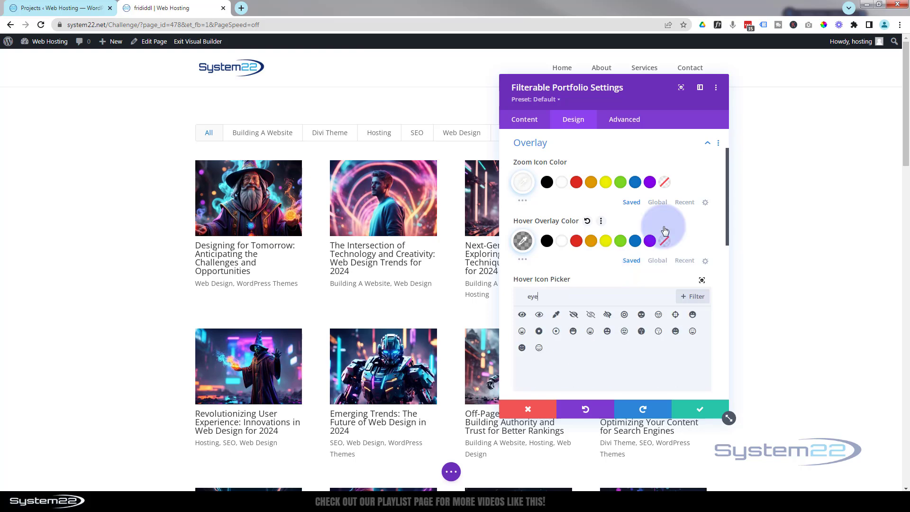
{"action": "left_click", "coordinate": [522, 315]}
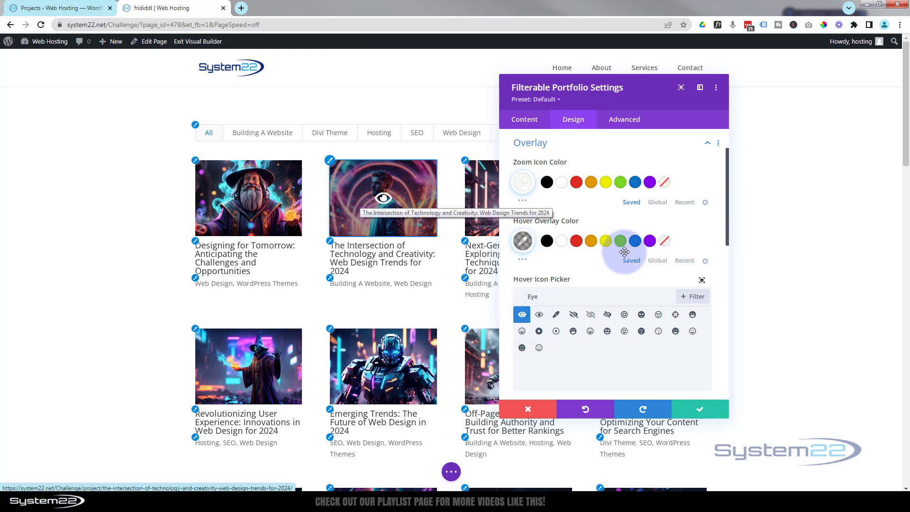
{"action": "scroll", "coordinate": [725, 239], "scroll_direction": "down", "scroll_amount": 3}
Try 20px rounded corners on the portfolio images, then set the radius back to 0.
{"action": "scroll", "coordinate": [726, 242], "scroll_direction": "down", "scroll_amount": 2}
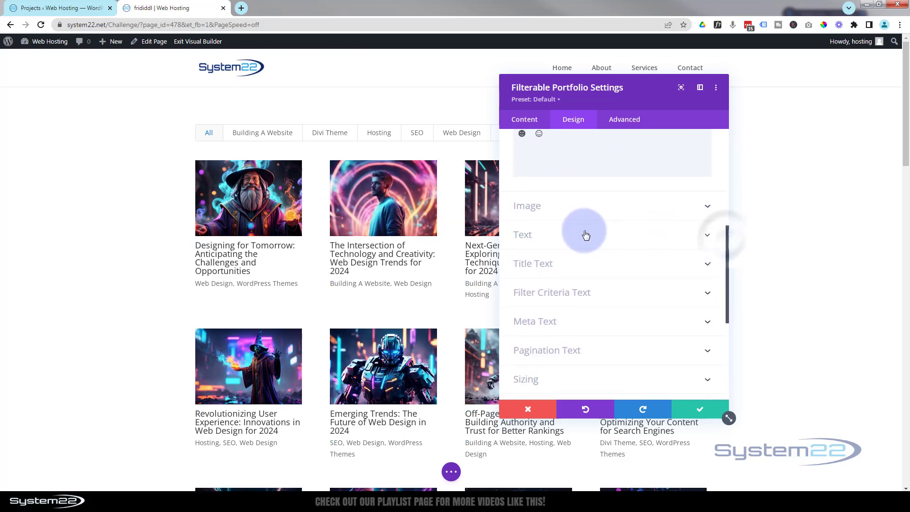
{"action": "left_click", "coordinate": [587, 216]}
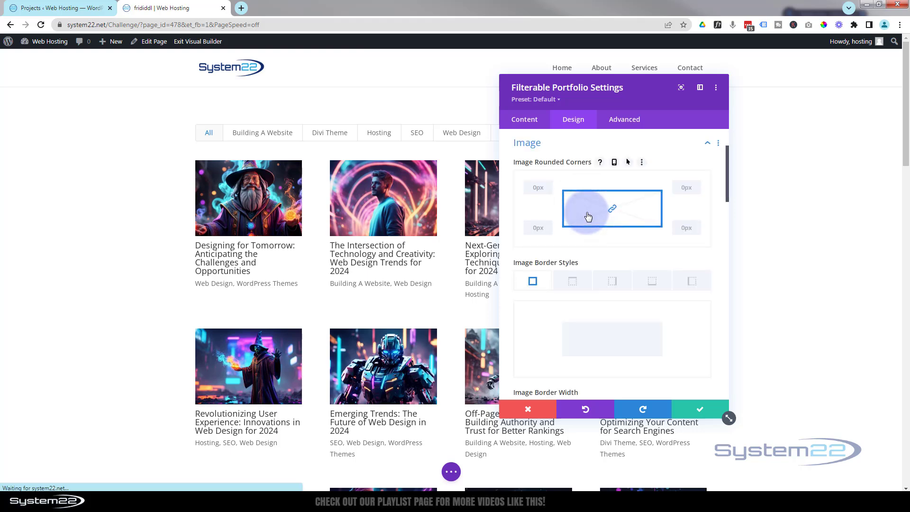
{"action": "left_click", "coordinate": [536, 189]}
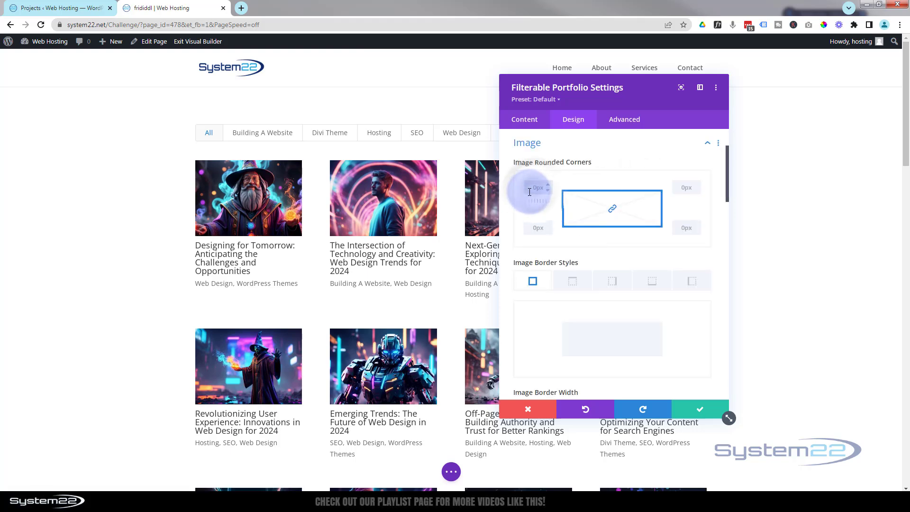
{"action": "type", "text": "20px"}
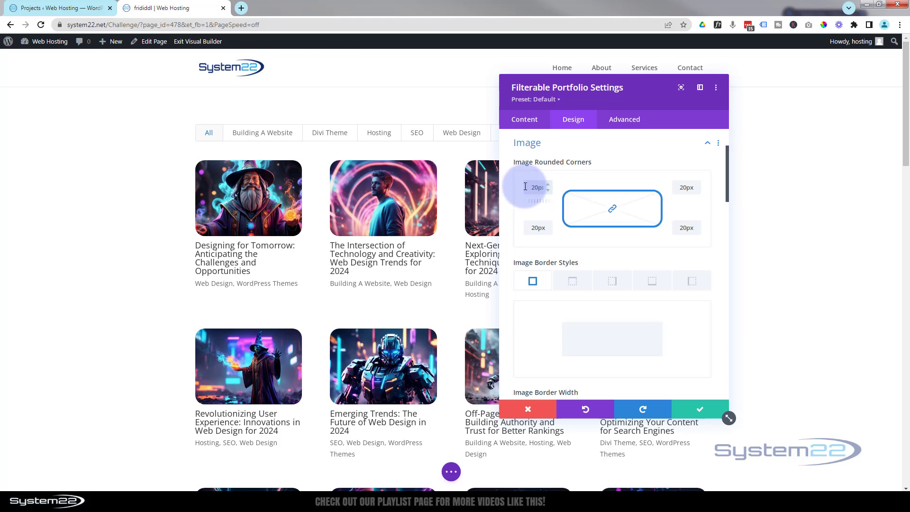
{"action": "double_click", "coordinate": [547, 189]}
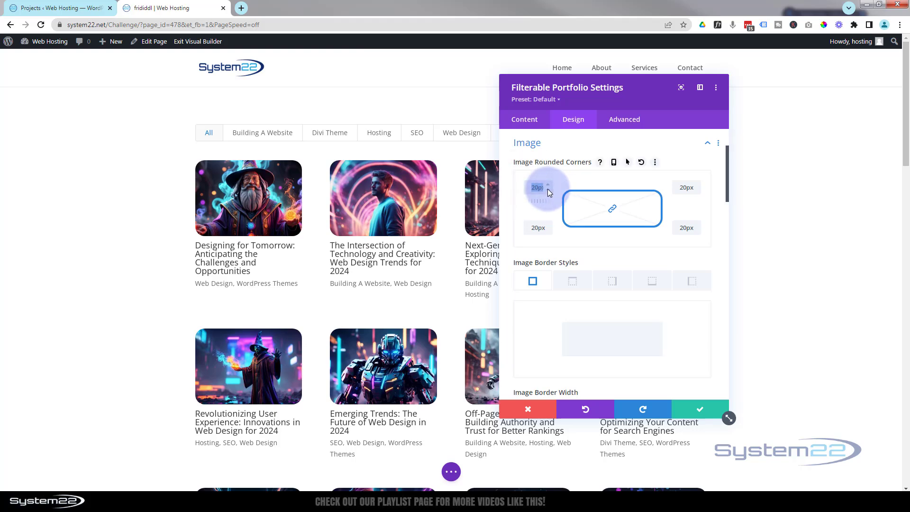
{"action": "type", "text": "0"}
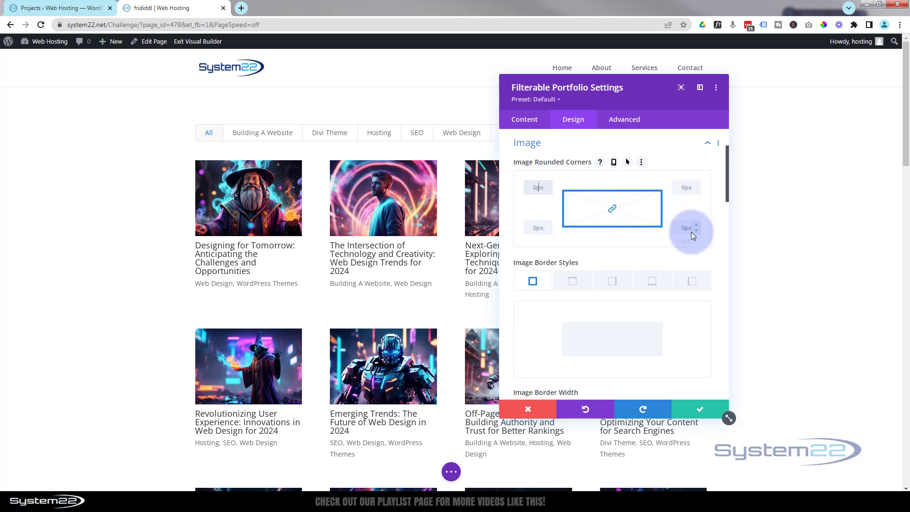
Try a black 5px image border, then reduce the border width back to 0px.
{"action": "scroll", "coordinate": [544, 275], "scroll_direction": "down", "scroll_amount": 2}
{"action": "scroll", "coordinate": [543, 275], "scroll_direction": "down", "scroll_amount": 1}
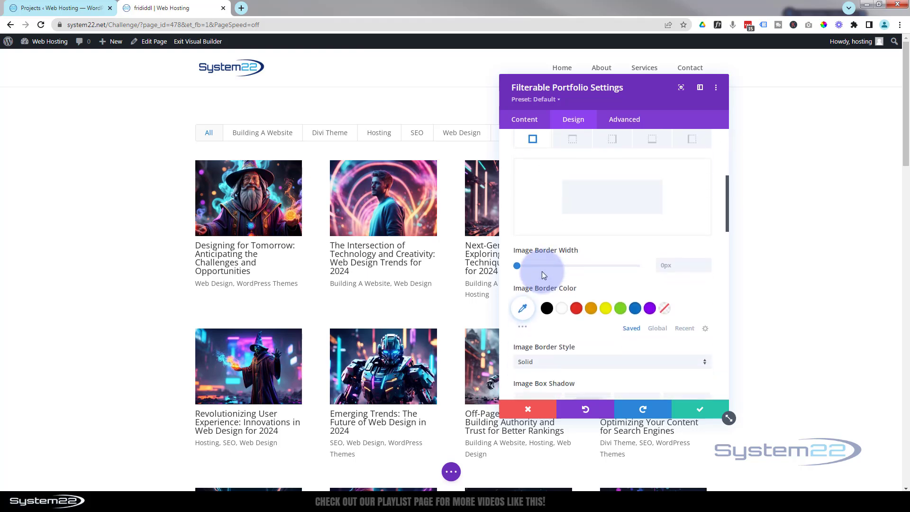
{"action": "left_click", "coordinate": [547, 308]}
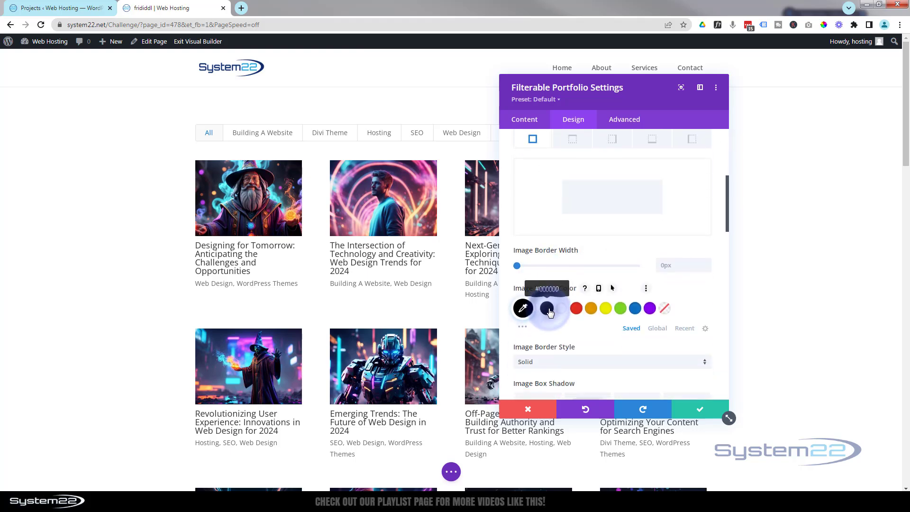
{"action": "left_click", "coordinate": [706, 264]}
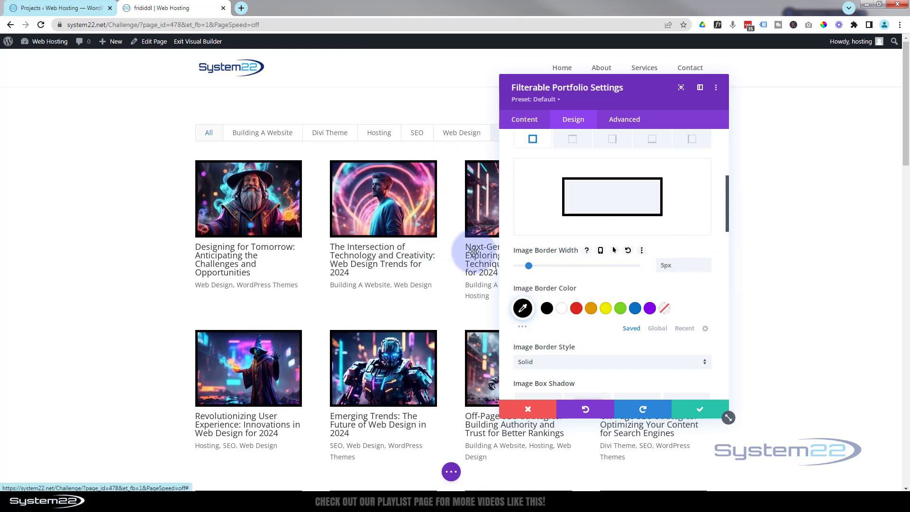
{"action": "left_click_drag", "start_coordinate": [527, 264], "coordinate": [502, 267]}
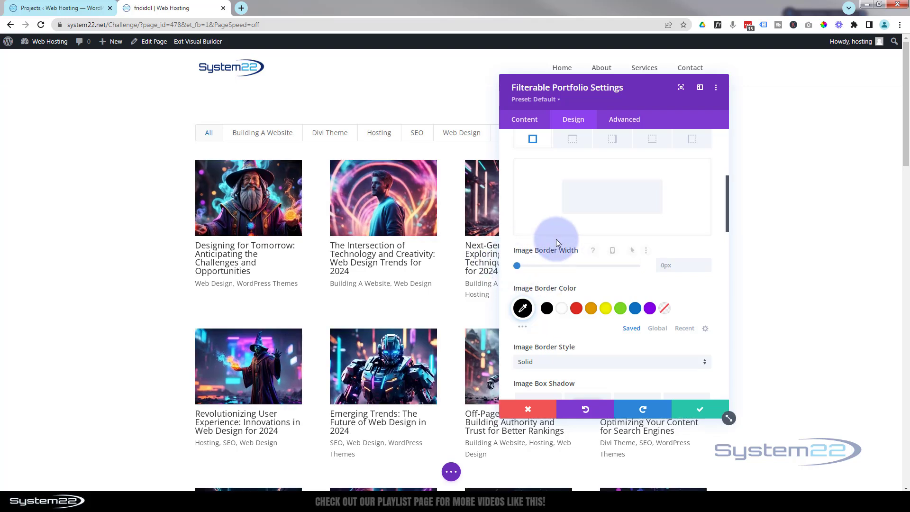
{"action": "scroll", "coordinate": [556, 240], "scroll_direction": "down", "scroll_amount": 3}
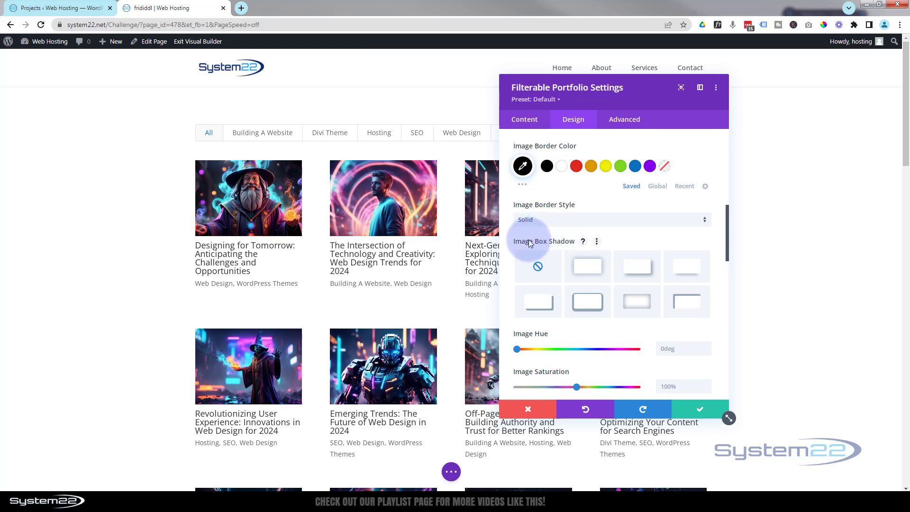
{"action": "left_click", "coordinate": [689, 268]}
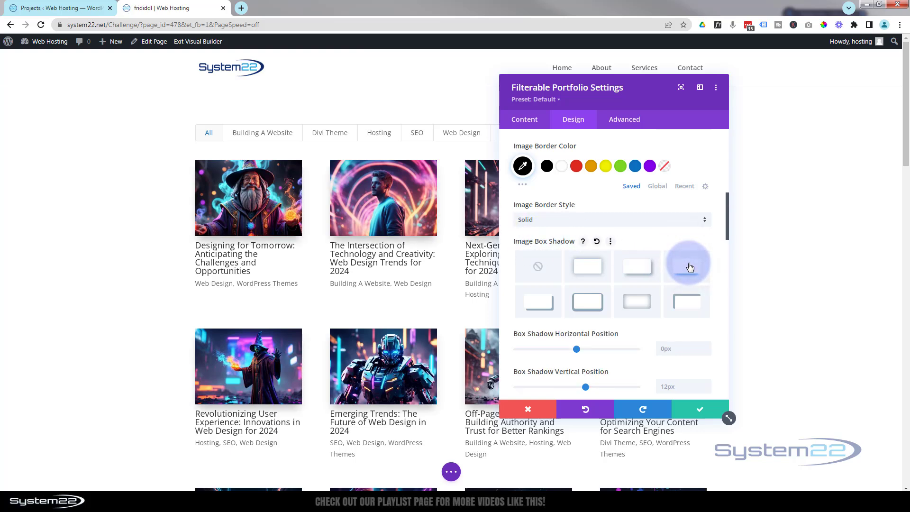
{"action": "left_click", "coordinate": [536, 266]}
{"action": "scroll", "coordinate": [577, 288], "scroll_direction": "down", "scroll_amount": 5}
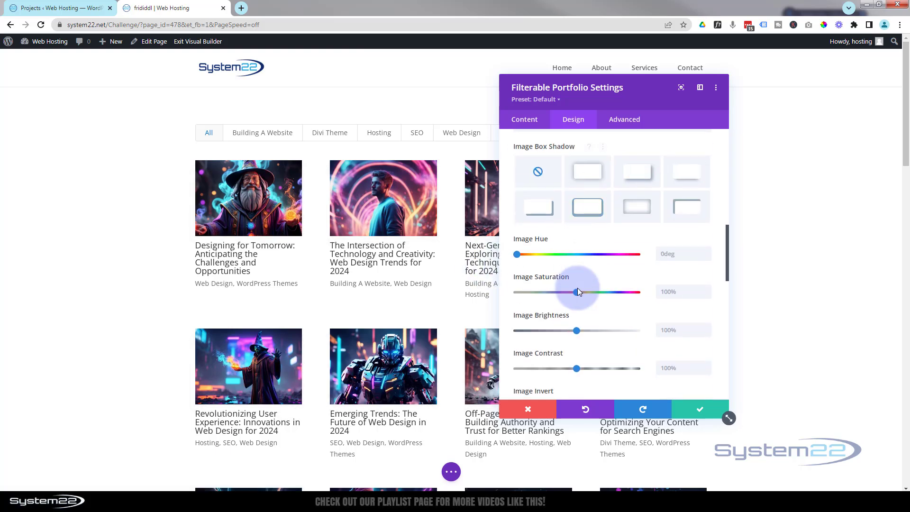
{"action": "scroll", "coordinate": [578, 288], "scroll_direction": "down", "scroll_amount": 2}
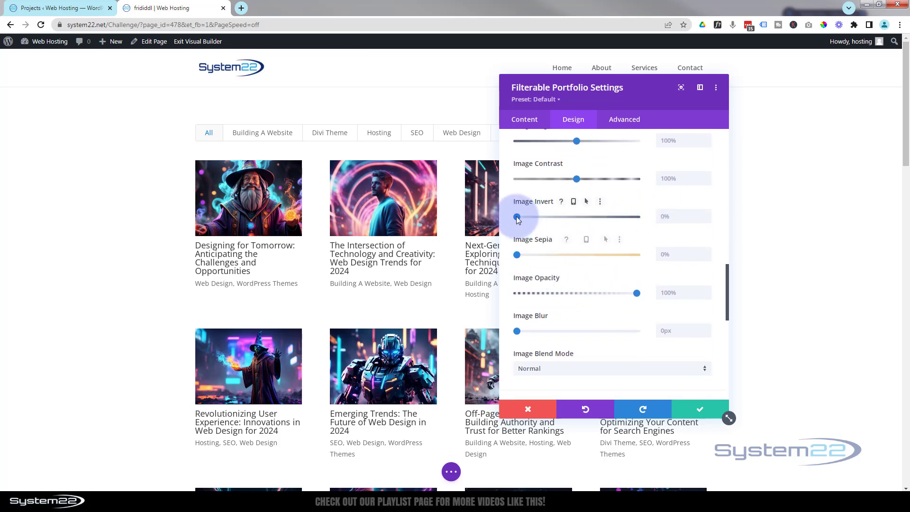
{"action": "left_click_drag", "start_coordinate": [542, 216], "coordinate": [497, 212]}
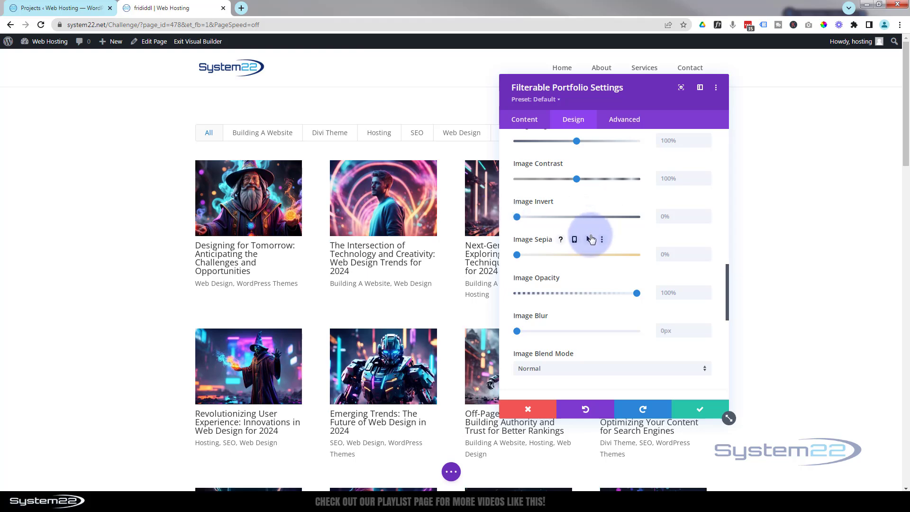
{"action": "scroll", "coordinate": [590, 239], "scroll_direction": "down", "scroll_amount": 2}
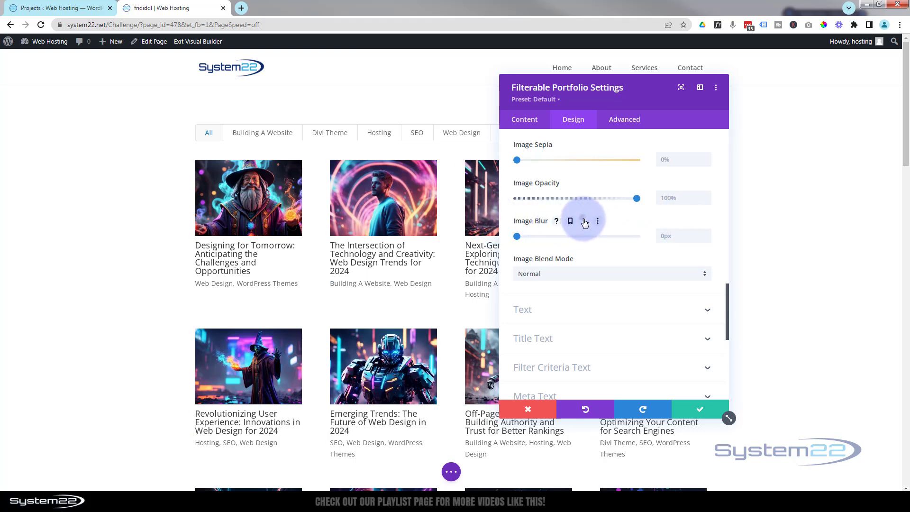
Try a hover-state image blur, then set the portfolio Image Blur back to 0px.
{"action": "left_click", "coordinate": [583, 222]}
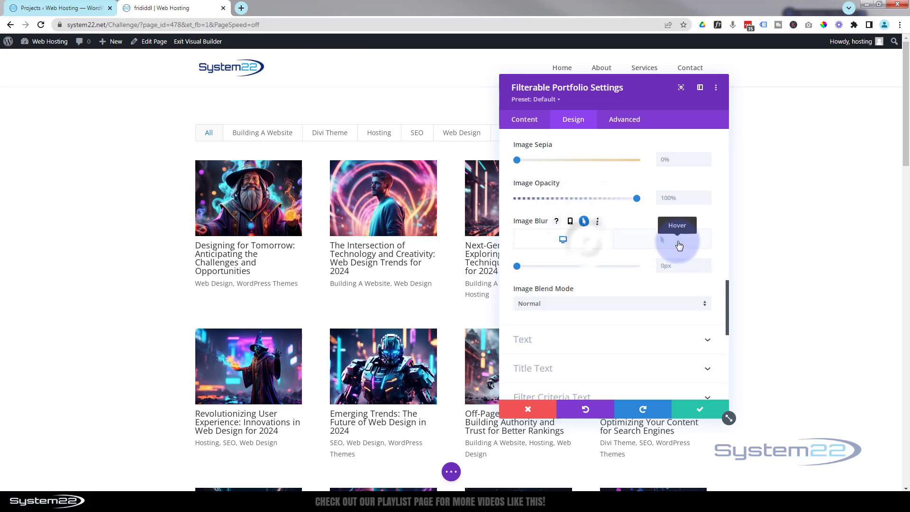
{"action": "left_click", "coordinate": [679, 244]}
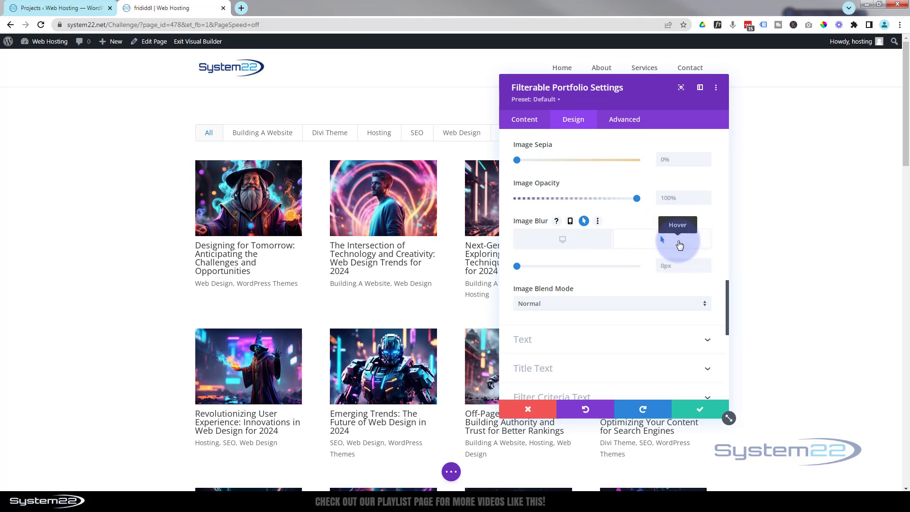
{"action": "left_click", "coordinate": [523, 270]}
{"action": "left_click_drag", "start_coordinate": [519, 268], "coordinate": [573, 268]}
{"action": "left_click", "coordinate": [567, 245]}
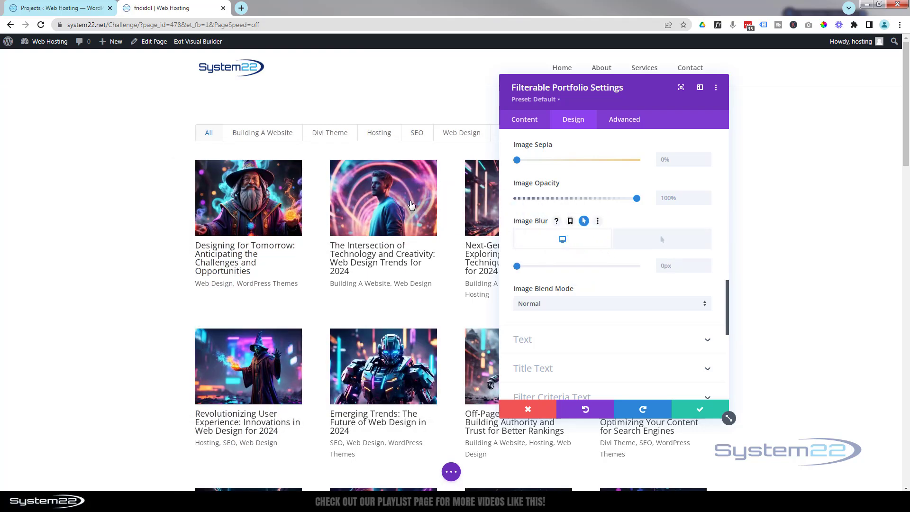
{"action": "left_click", "coordinate": [663, 238]}
{"action": "left_click", "coordinate": [572, 267]}
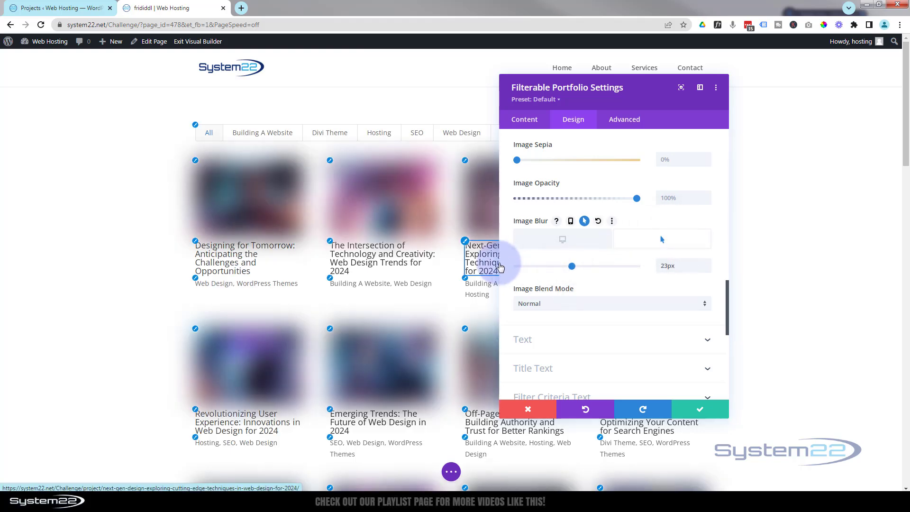
{"action": "left_click", "coordinate": [517, 267]}
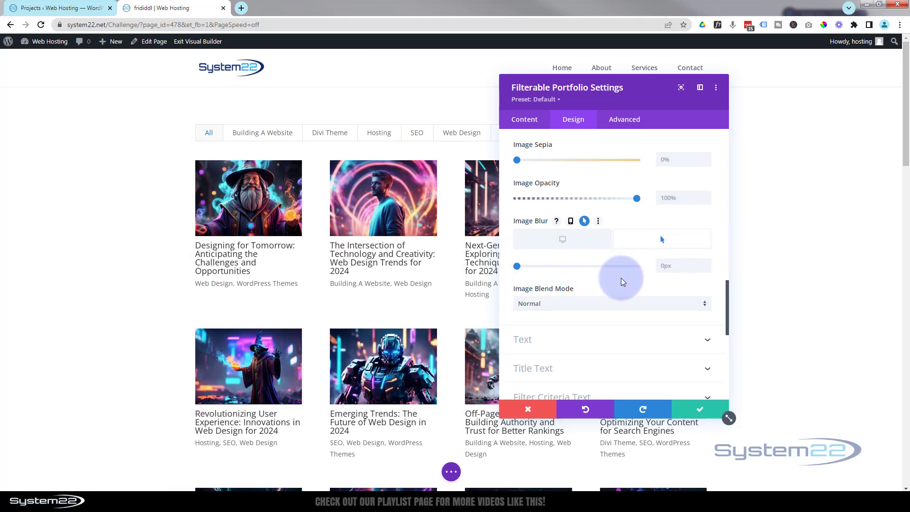
{"action": "scroll", "coordinate": [626, 284], "scroll_direction": "down", "scroll_amount": 2}
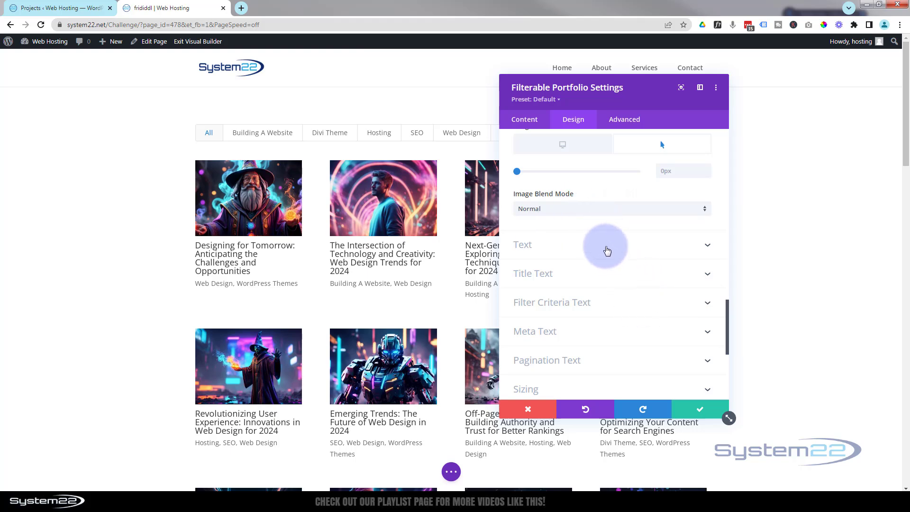
Set the portfolio's Text Alignment to center.
{"action": "left_click", "coordinate": [607, 247]}
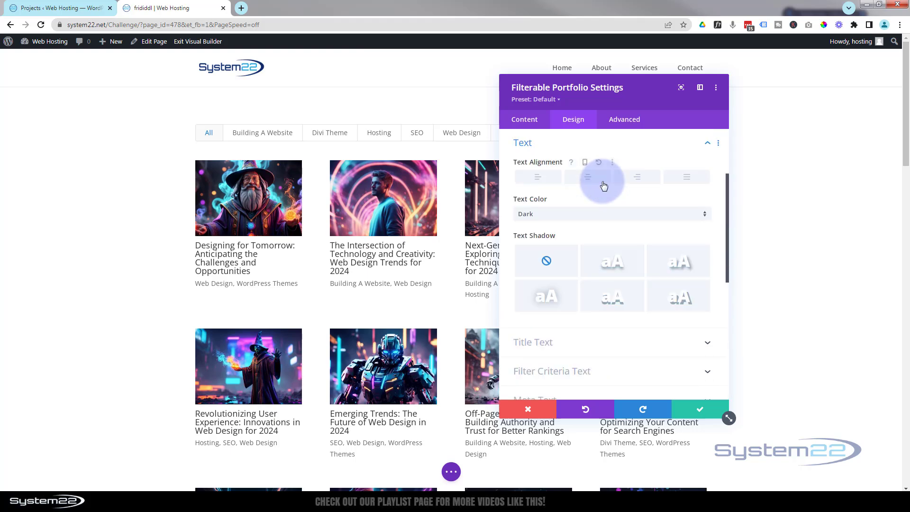
{"action": "left_click", "coordinate": [588, 177]}
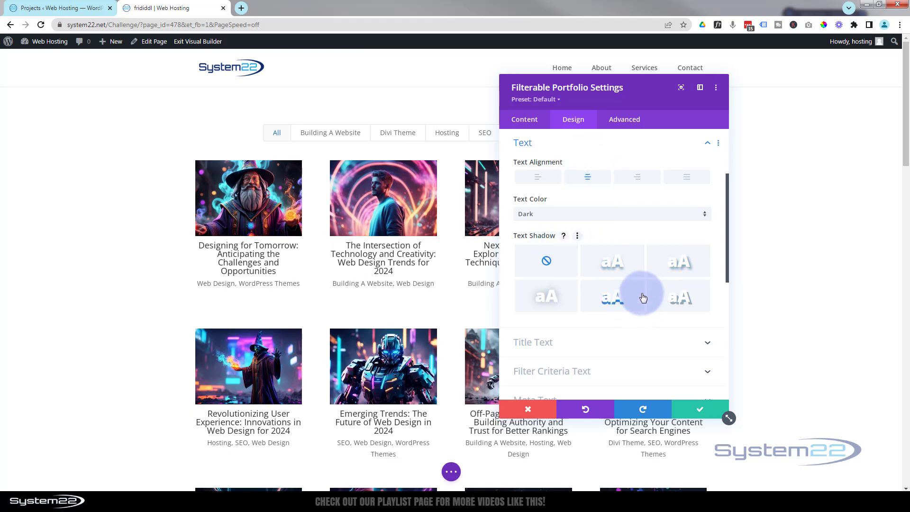
{"action": "scroll", "coordinate": [644, 289], "scroll_direction": "down", "scroll_amount": 1}
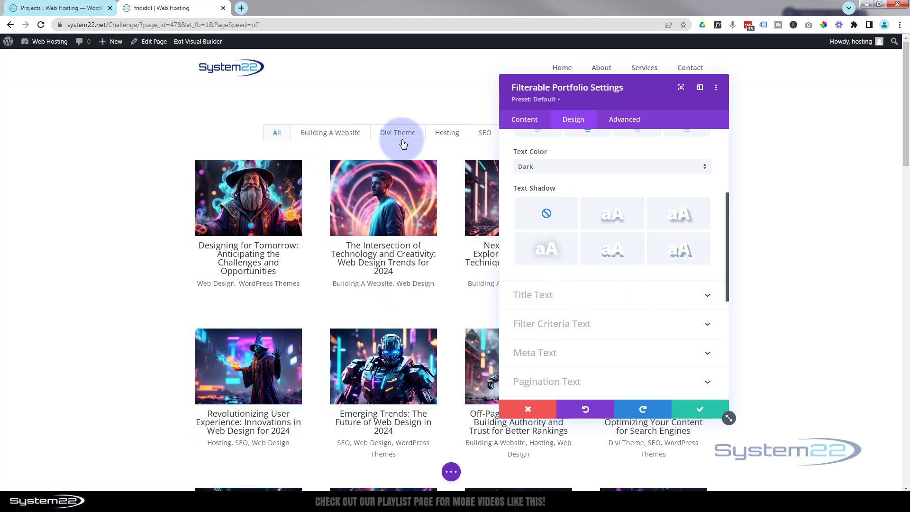
{"action": "scroll", "coordinate": [561, 354], "scroll_direction": "down", "scroll_amount": 1}
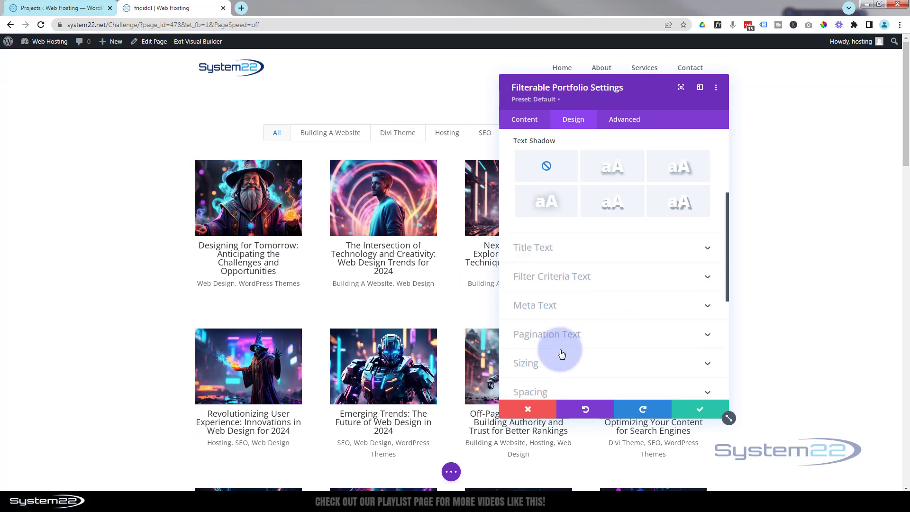
Give the filter criteria text an orange colour and Semi Bold weight, keeping the Default font.
{"action": "left_click", "coordinate": [588, 280]}
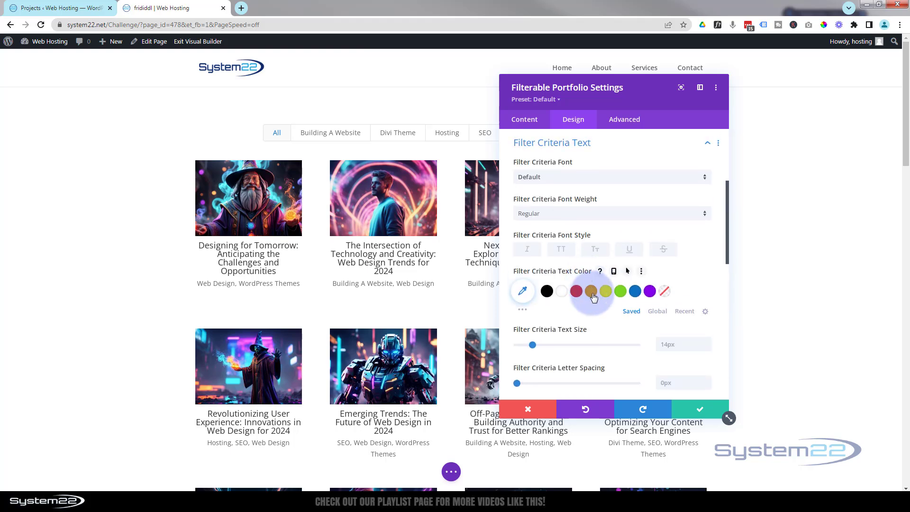
{"action": "left_click", "coordinate": [591, 291]}
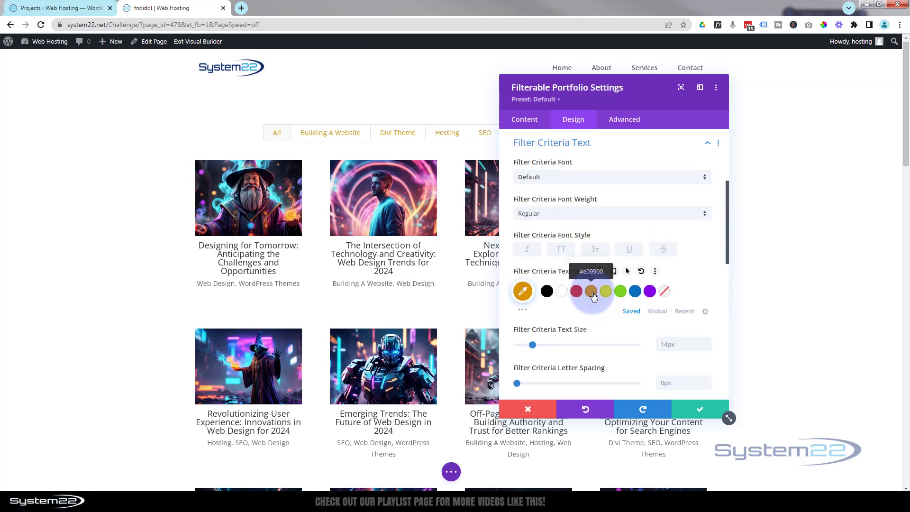
{"action": "scroll", "coordinate": [593, 298], "scroll_direction": "up", "scroll_amount": 3}
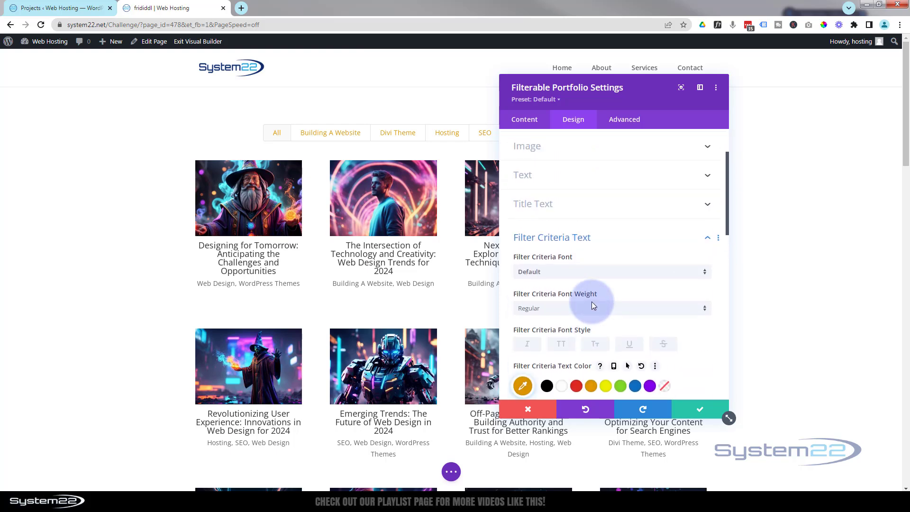
{"action": "left_click", "coordinate": [583, 307]}
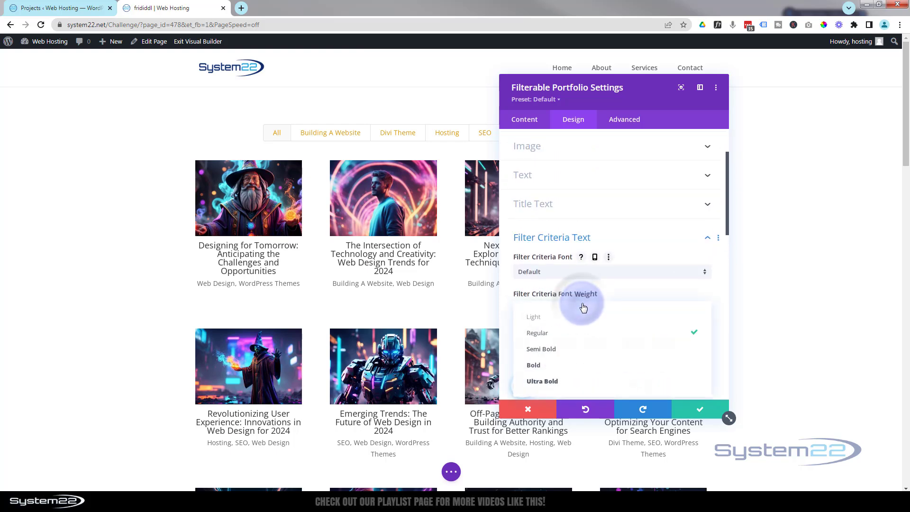
{"action": "left_click", "coordinate": [576, 349]}
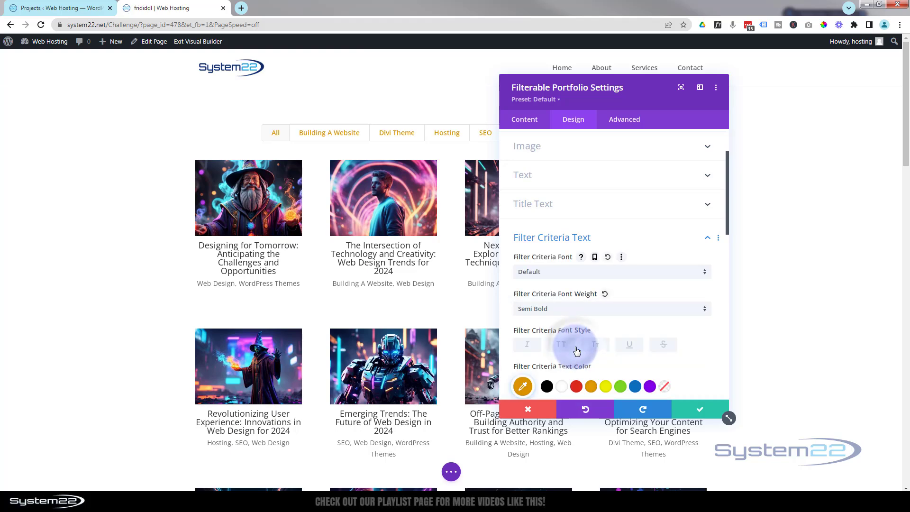
{"action": "left_click", "coordinate": [573, 272]}
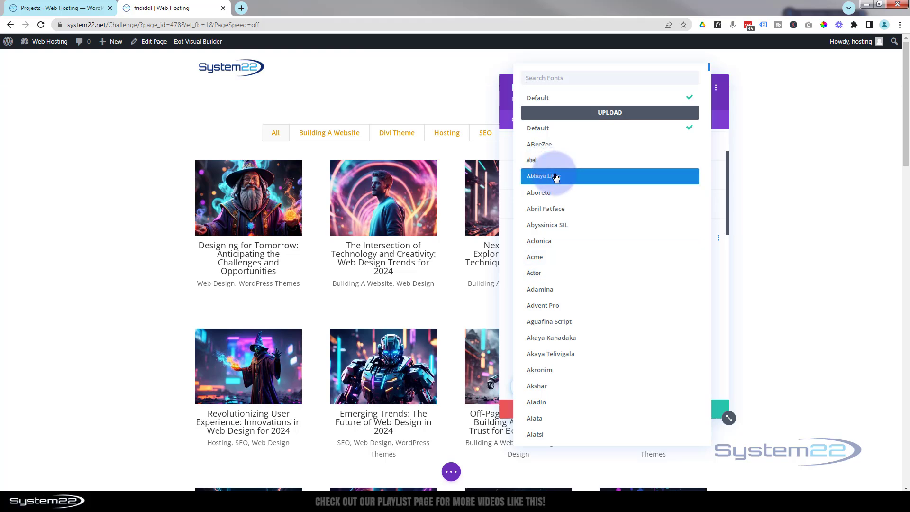
{"action": "left_click", "coordinate": [507, 147]}
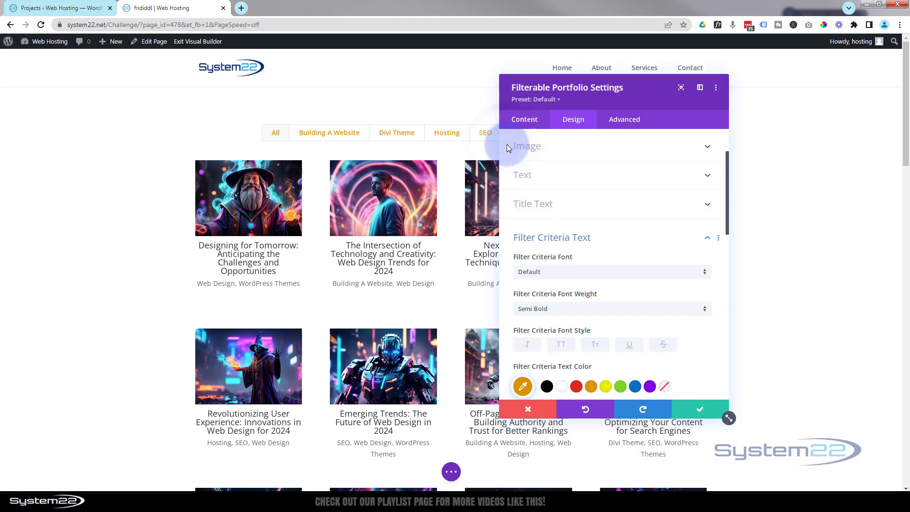
{"action": "left_click", "coordinate": [599, 237]}
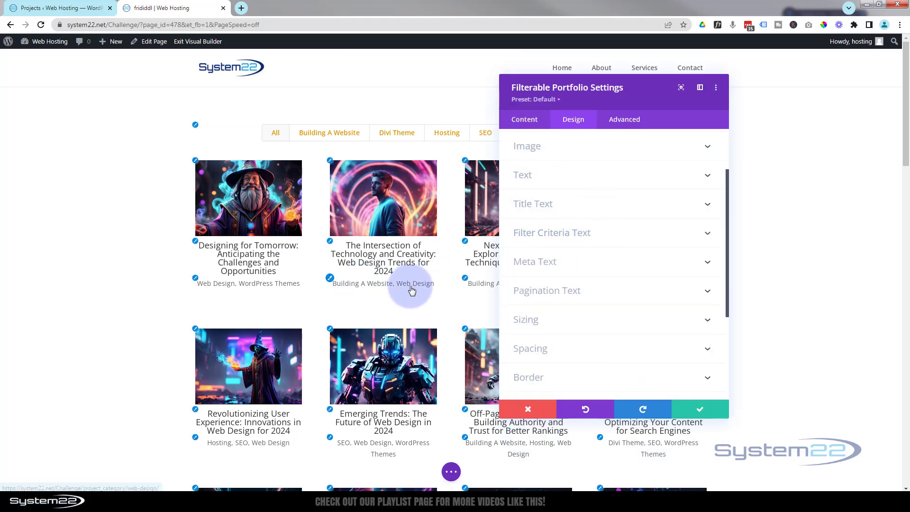
Set the portfolio Meta Text Color to the orange swatch.
{"action": "left_click", "coordinate": [599, 262]}
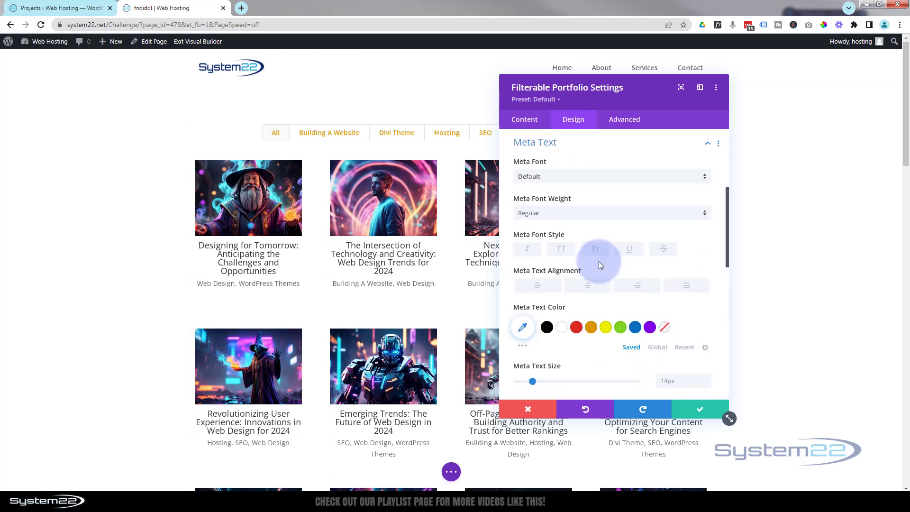
{"action": "left_click", "coordinate": [593, 327]}
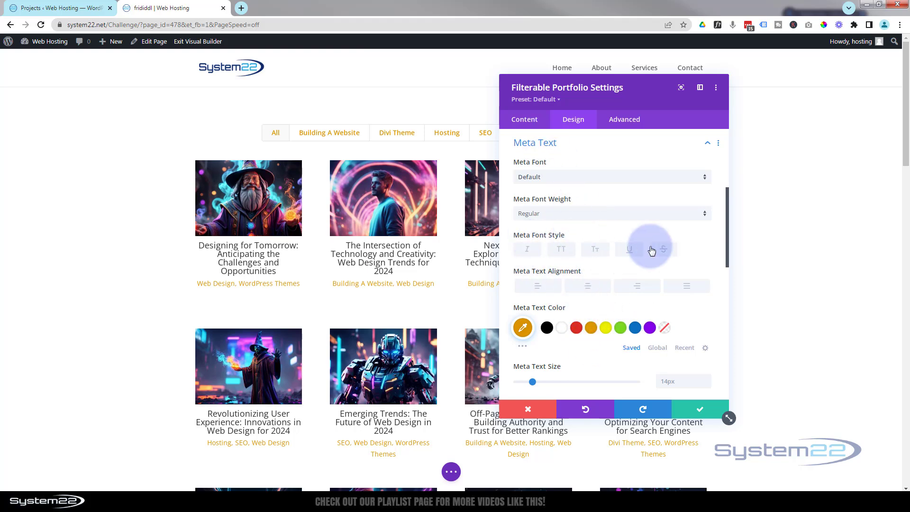
{"action": "scroll", "coordinate": [673, 250], "scroll_direction": "down", "scroll_amount": 4}
{"action": "scroll", "coordinate": [671, 256], "scroll_direction": "down", "scroll_amount": 4}
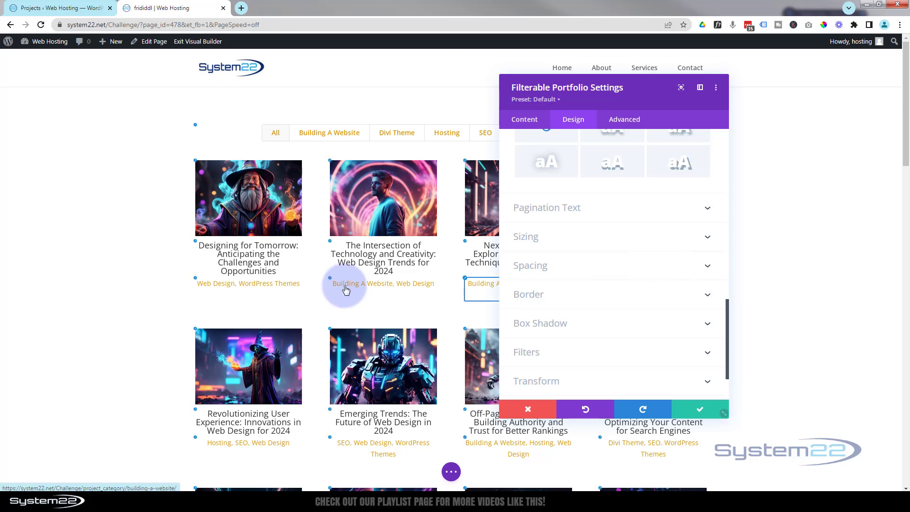
{"action": "scroll", "coordinate": [417, 254], "scroll_direction": "down", "scroll_amount": 9}
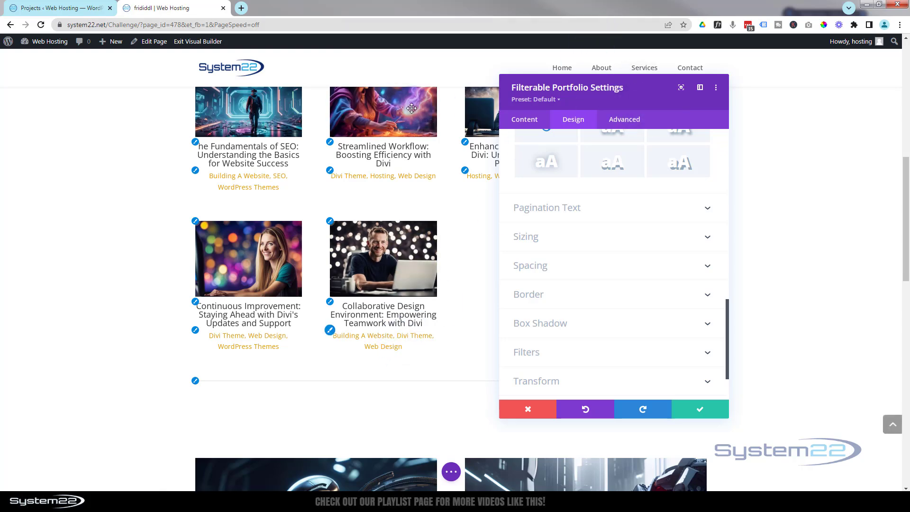
Expand the portfolio's Border options, where the rounded corners remain at 0px.
{"action": "left_click_drag", "start_coordinate": [651, 97], "coordinate": [411, 109]}
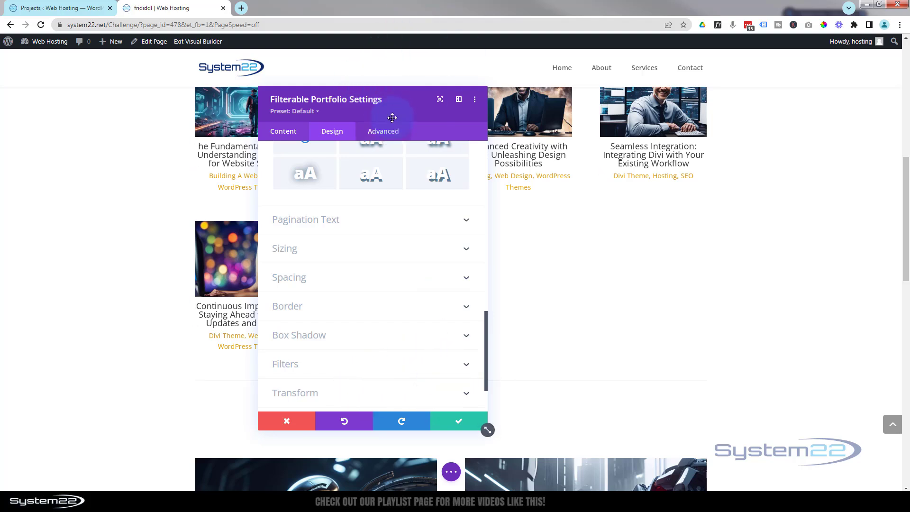
{"action": "left_click_drag", "start_coordinate": [391, 116], "coordinate": [675, 94]}
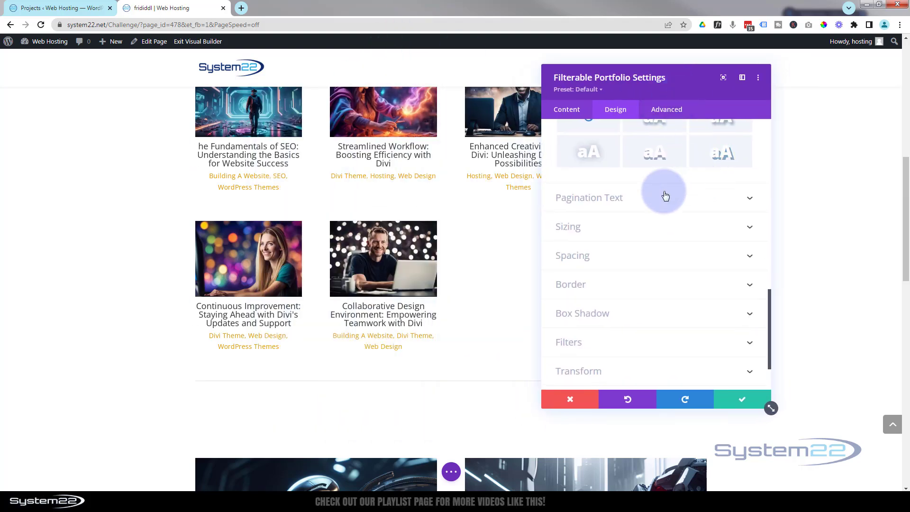
{"action": "scroll", "coordinate": [616, 222], "scroll_direction": "down", "scroll_amount": 2}
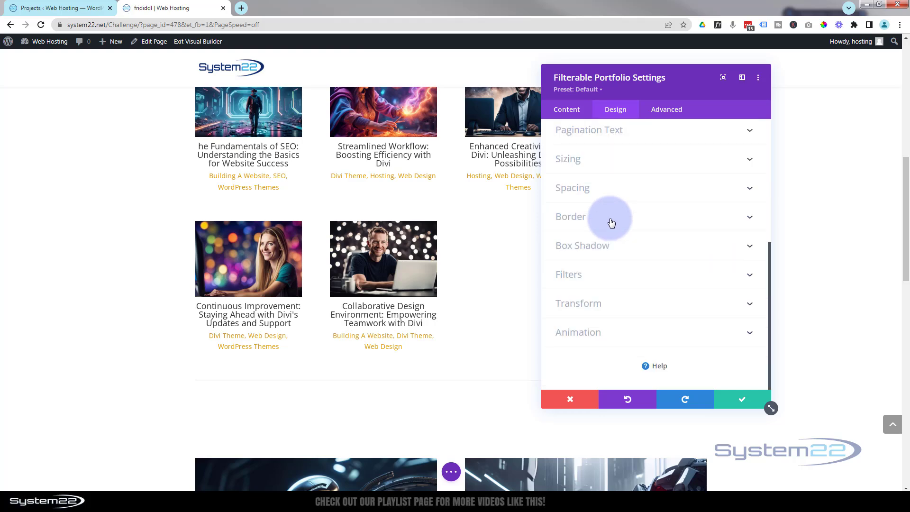
{"action": "left_click", "coordinate": [603, 220]}
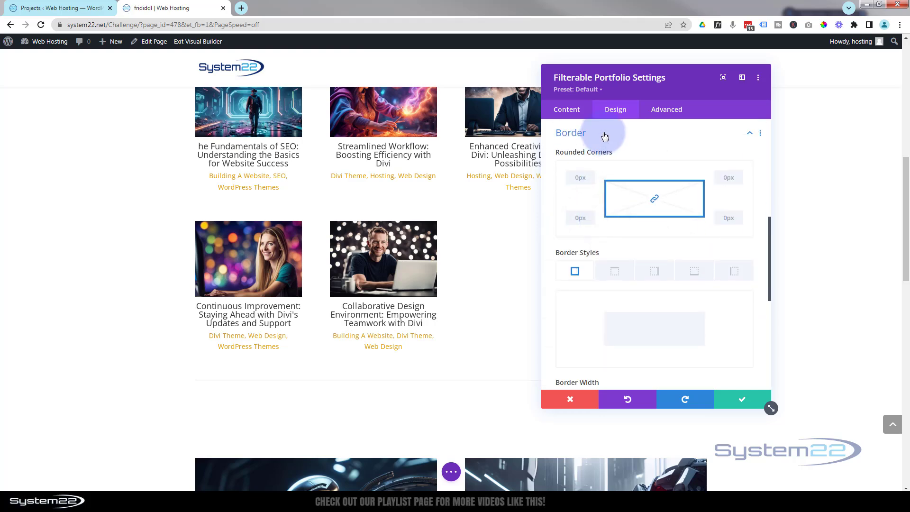
{"action": "scroll", "coordinate": [397, 293], "scroll_direction": "up", "scroll_amount": 4}
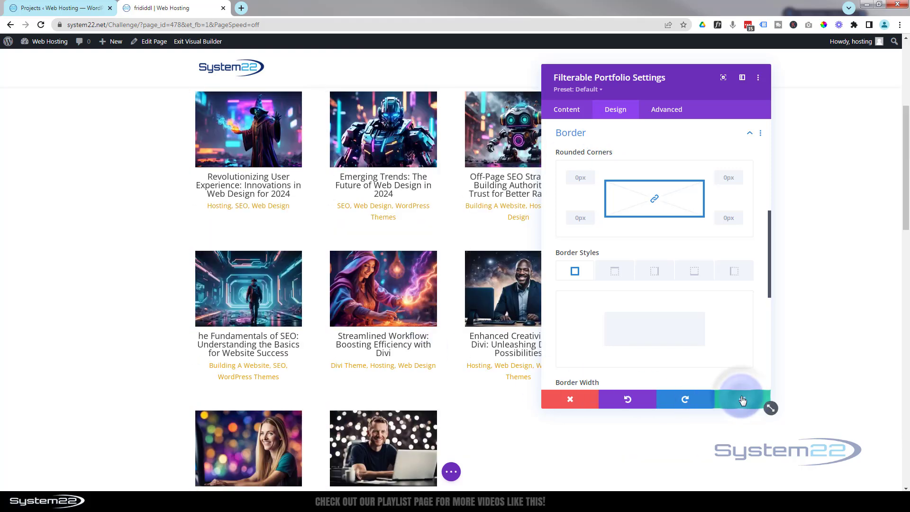
Save the portfolio module and set its row's Width and Max Width to 100%.
{"action": "left_click", "coordinate": [742, 400]}
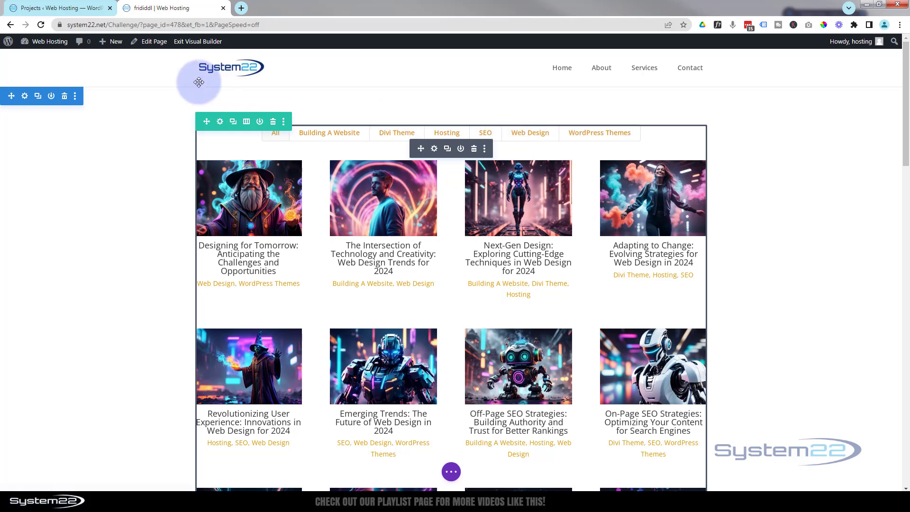
{"action": "left_click", "coordinate": [220, 122]}
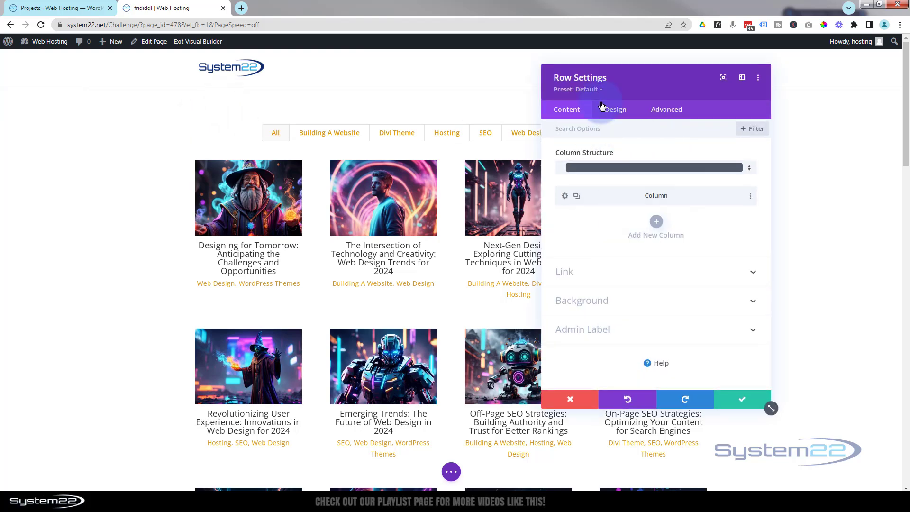
{"action": "left_click", "coordinate": [614, 111]}
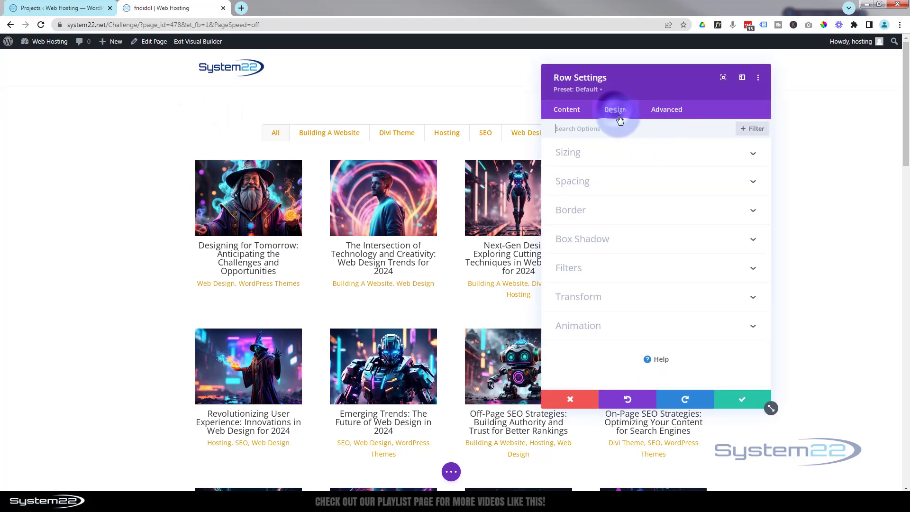
{"action": "left_click", "coordinate": [669, 153]}
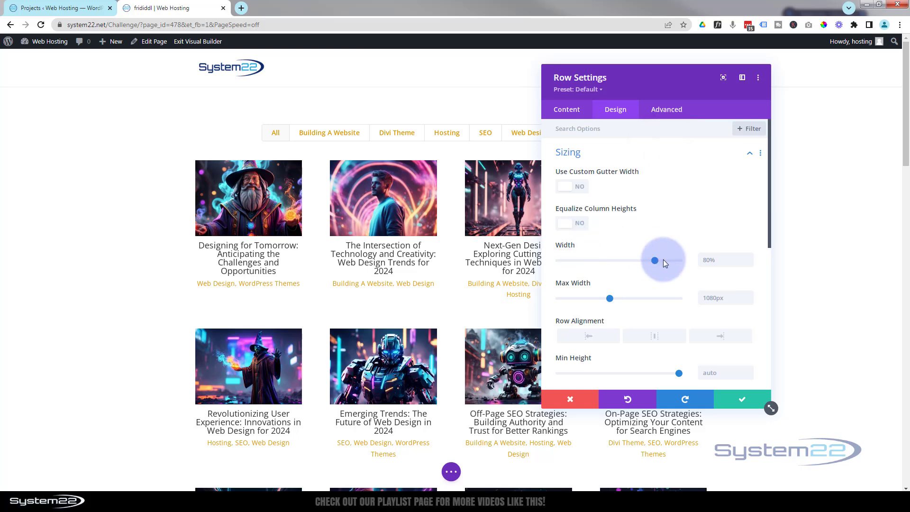
{"action": "left_click_drag", "start_coordinate": [654, 260], "coordinate": [692, 262]}
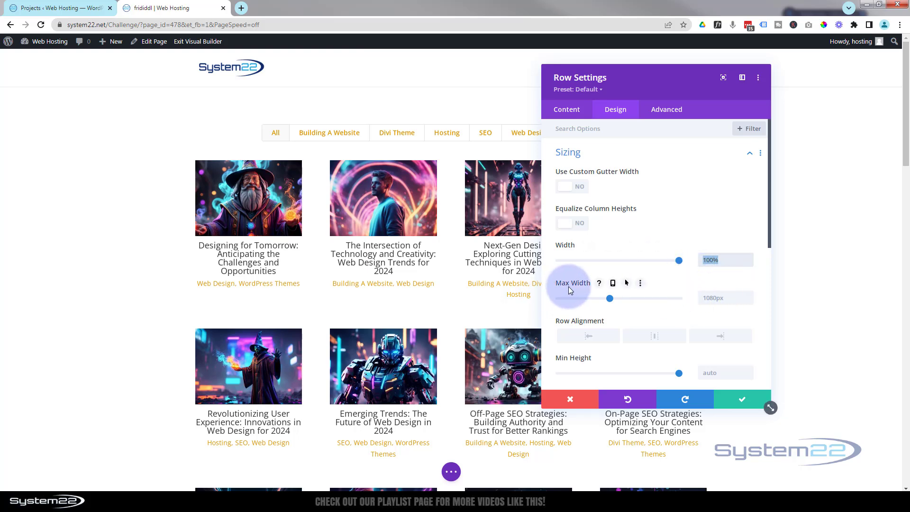
{"action": "double_click", "coordinate": [702, 297]}
{"action": "type", "text": "100%"}
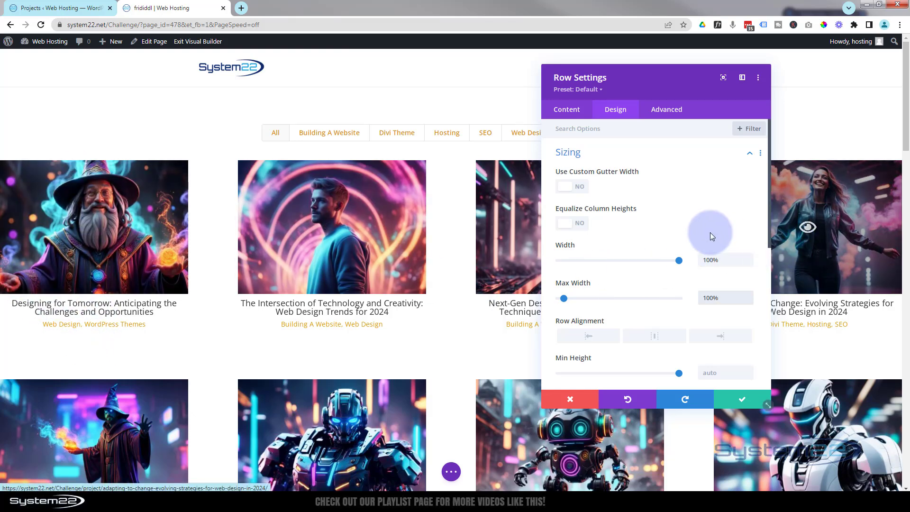
Give the portfolio row 5% padding on both left and right.
{"action": "left_click", "coordinate": [607, 154]}
{"action": "left_click", "coordinate": [625, 187]}
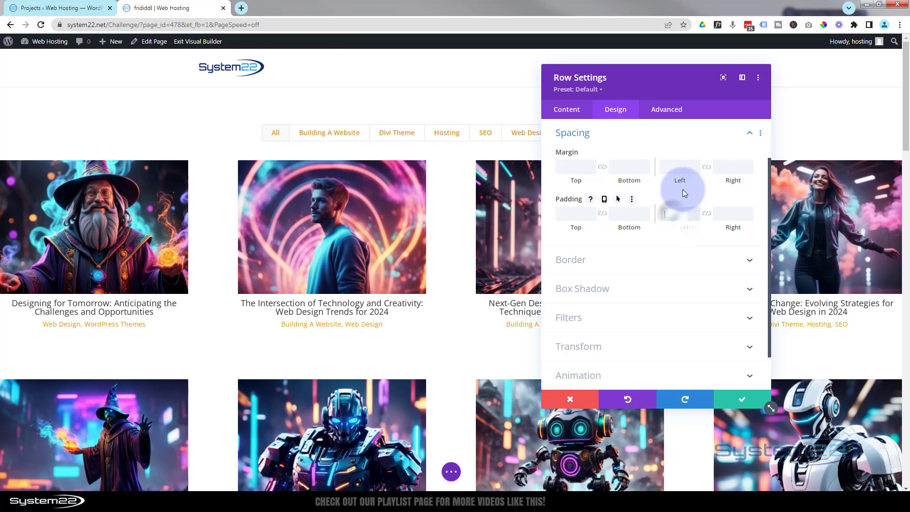
{"action": "type", "text": "5%"}
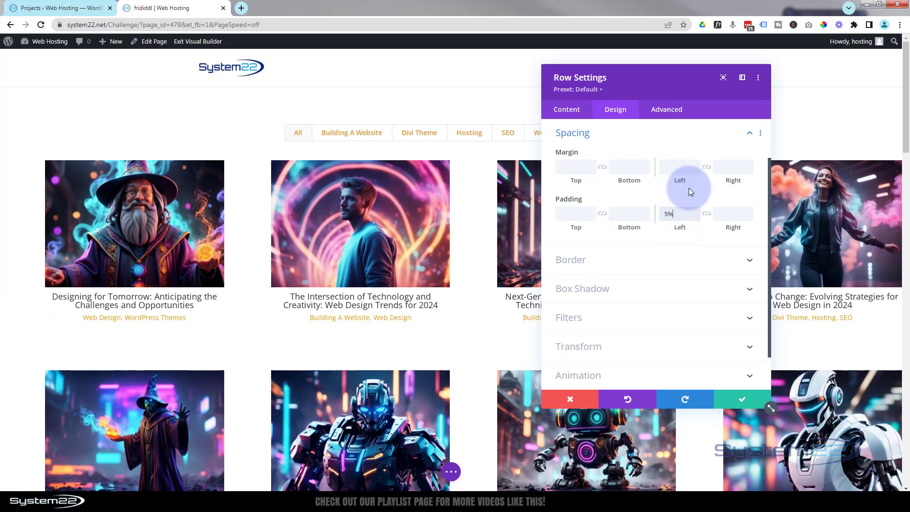
{"action": "left_click", "coordinate": [706, 214]}
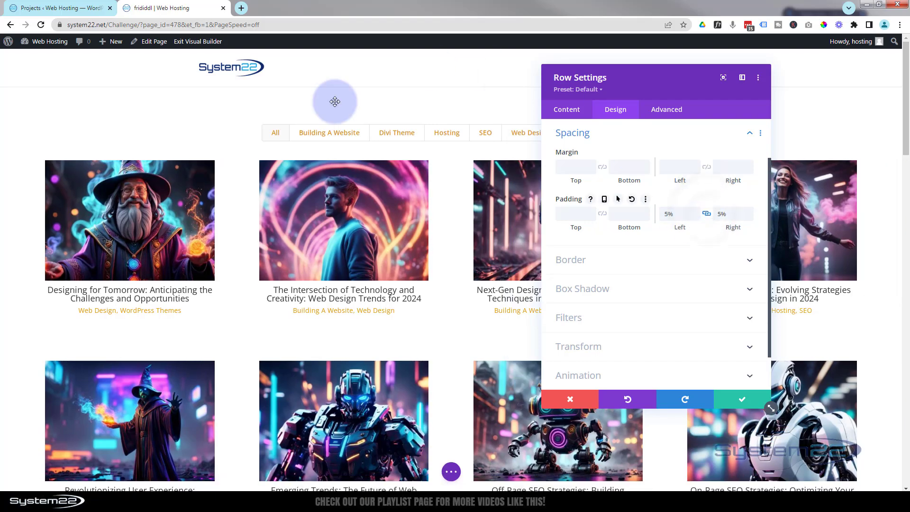
{"action": "scroll", "coordinate": [237, 203], "scroll_direction": "down", "scroll_amount": 4}
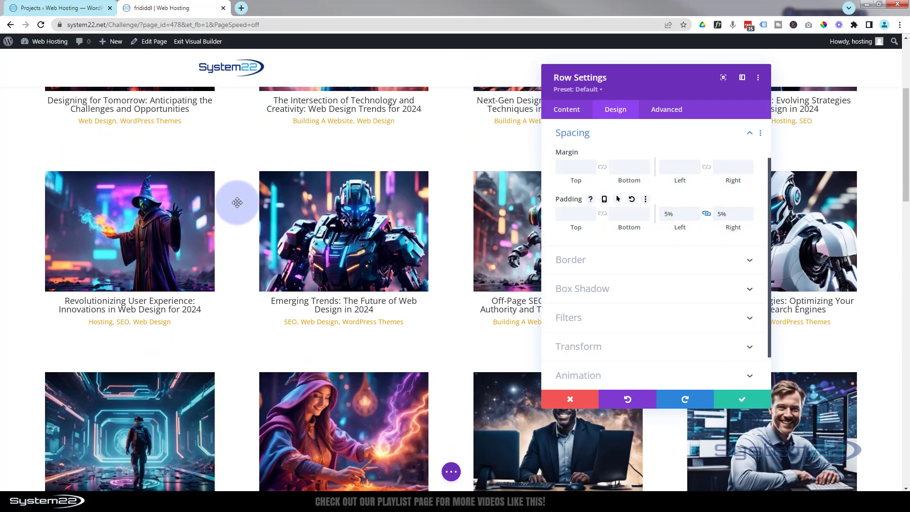
{"action": "scroll", "coordinate": [237, 203], "scroll_direction": "up", "scroll_amount": 4}
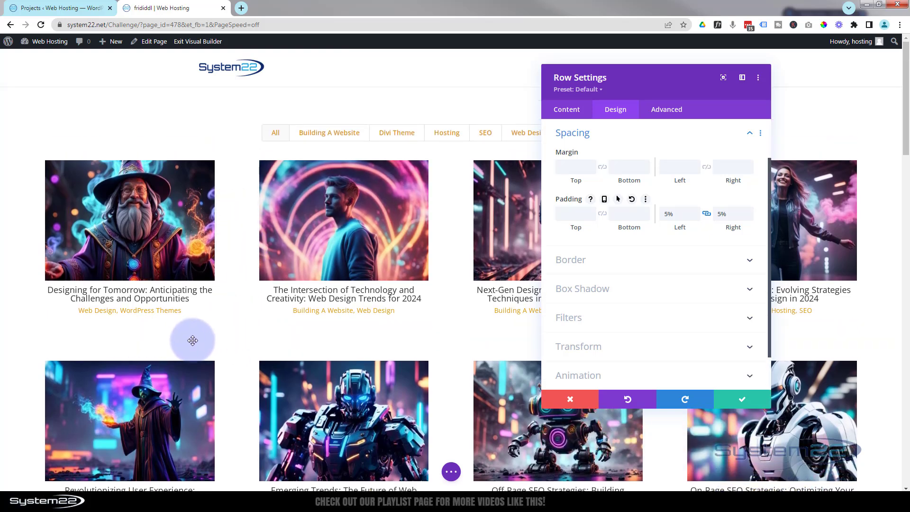
{"action": "scroll", "coordinate": [615, 229], "scroll_direction": "up", "scroll_amount": 2}
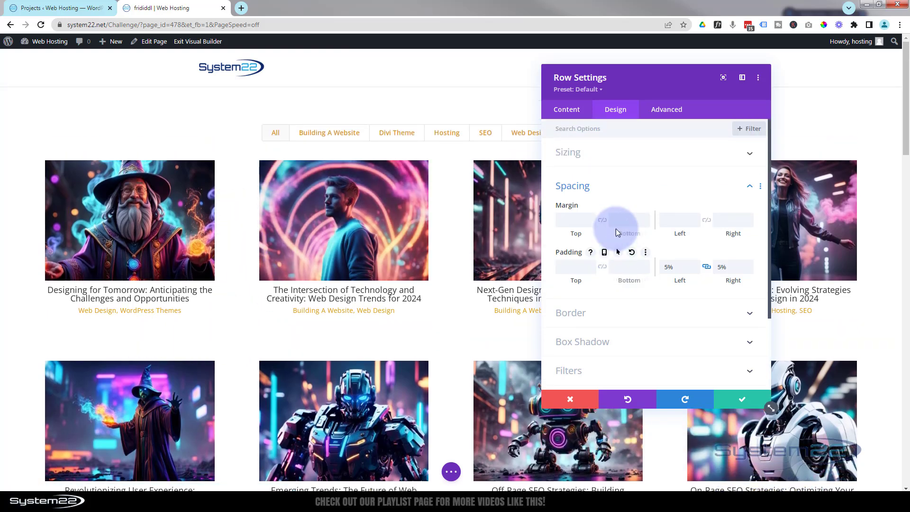
Enable a custom gutter width of 2 for the row and save the row settings.
{"action": "left_click", "coordinate": [615, 153]}
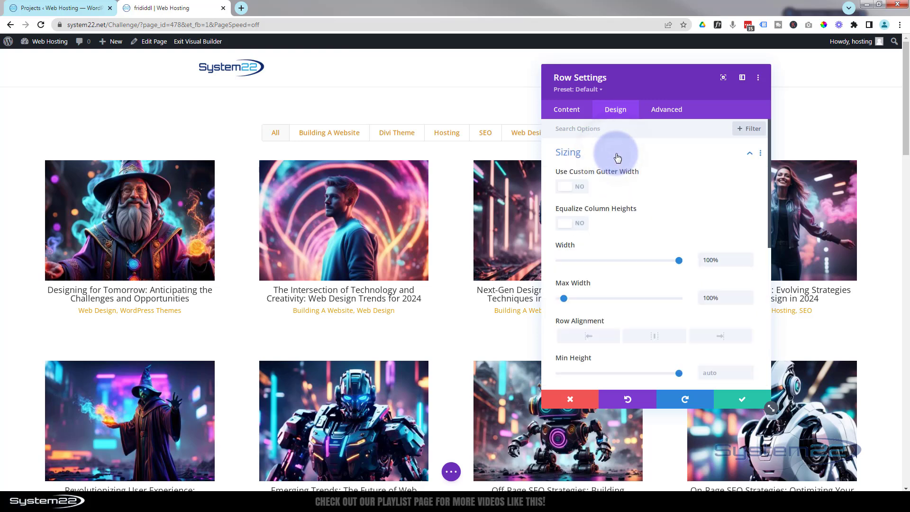
{"action": "left_click", "coordinate": [576, 187]}
{"action": "left_click", "coordinate": [640, 224]}
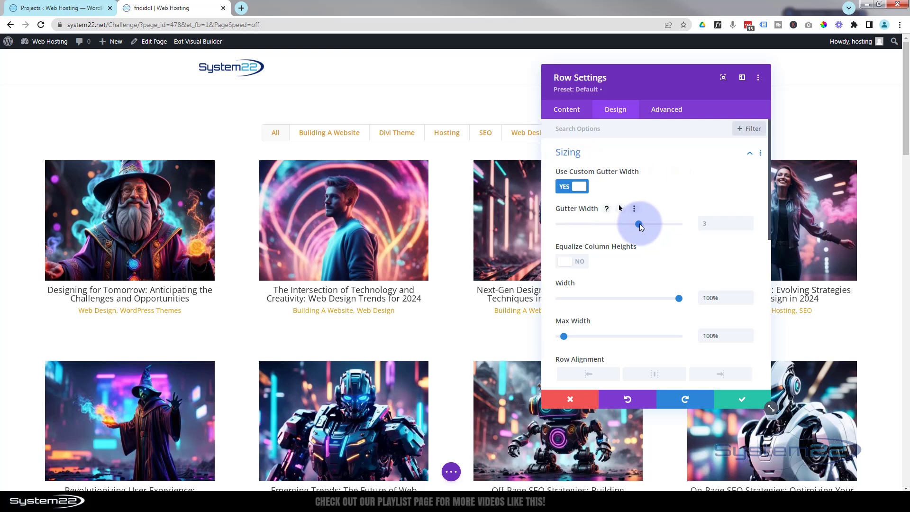
{"action": "left_click_drag", "start_coordinate": [638, 223], "coordinate": [555, 226]}
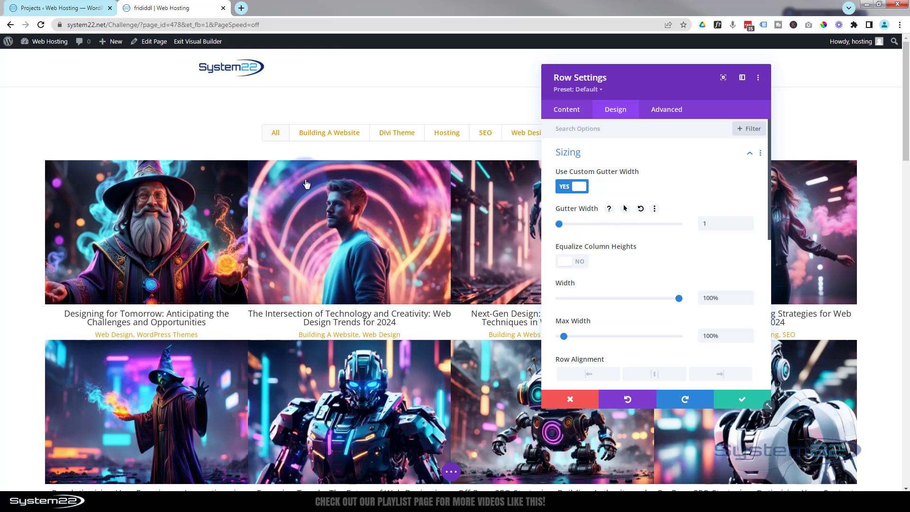
{"action": "left_click", "coordinate": [153, 317]}
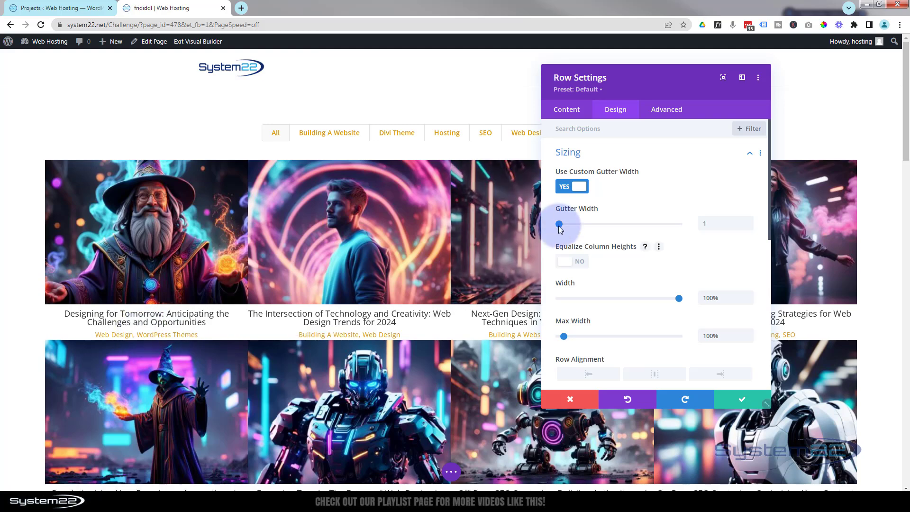
{"action": "left_click", "coordinate": [586, 228]}
{"action": "left_click", "coordinate": [587, 227]}
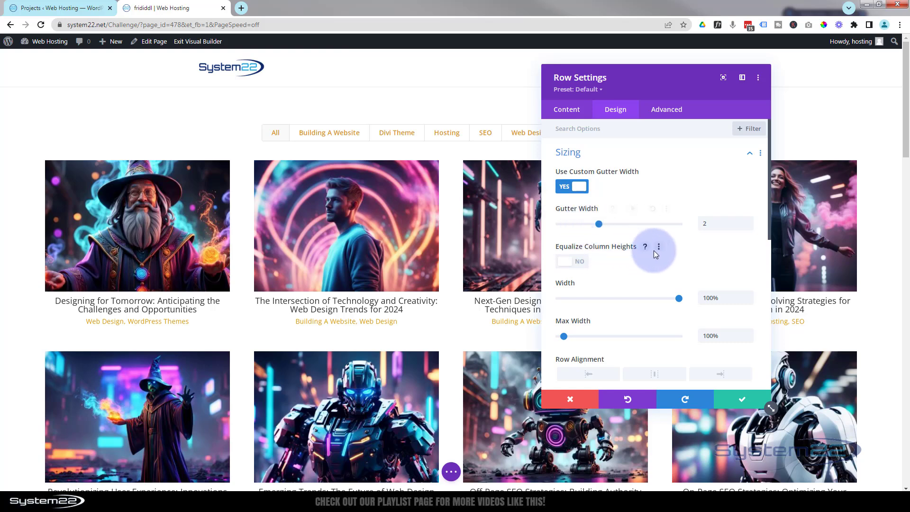
{"action": "left_click", "coordinate": [741, 403]}
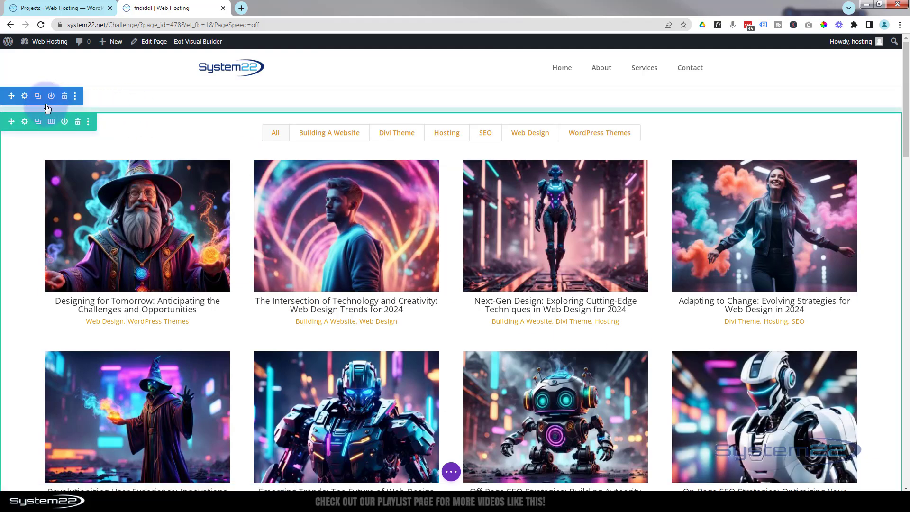
Set the portfolio section's background to the dark charcoal palette swatch and save it.
{"action": "left_click", "coordinate": [25, 97]}
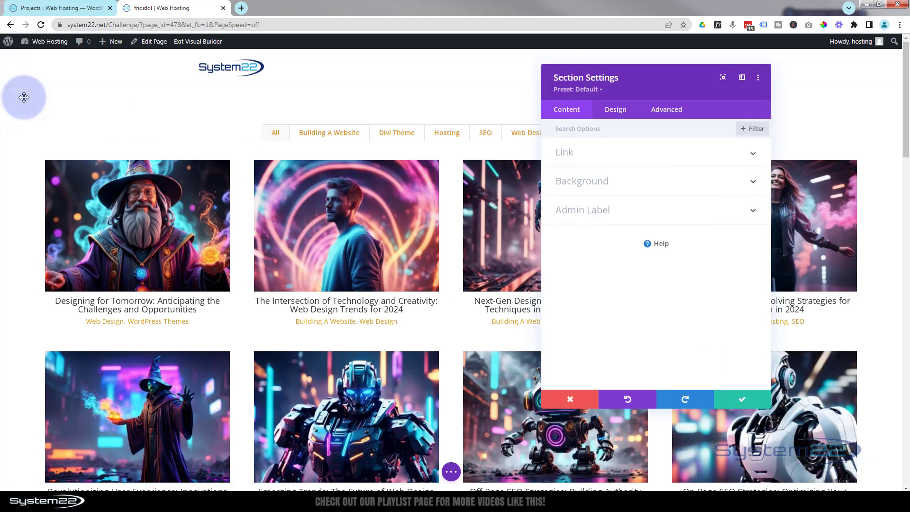
{"action": "left_click", "coordinate": [617, 181]}
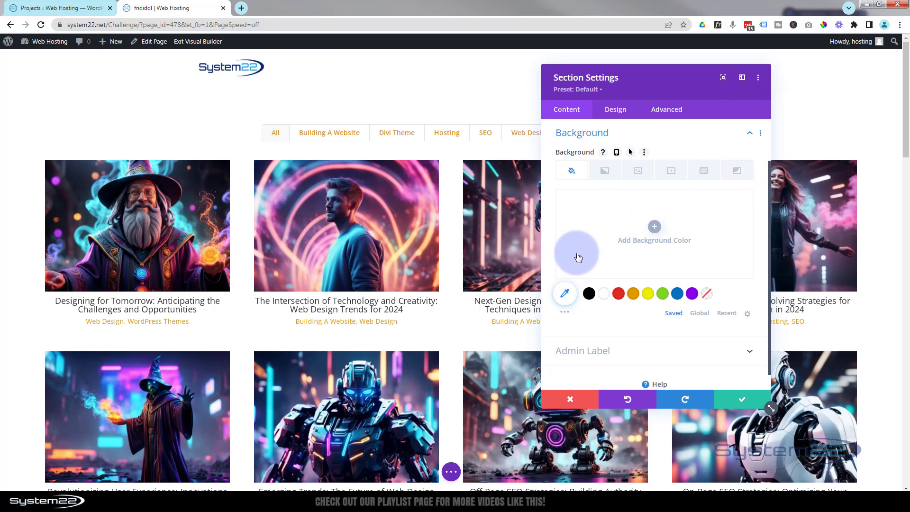
{"action": "left_click", "coordinate": [574, 315]}
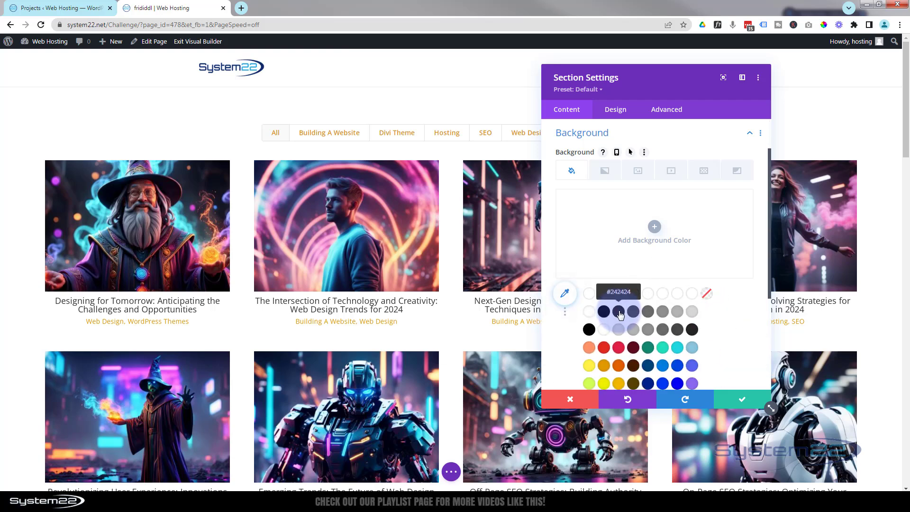
{"action": "left_click", "coordinate": [618, 310]}
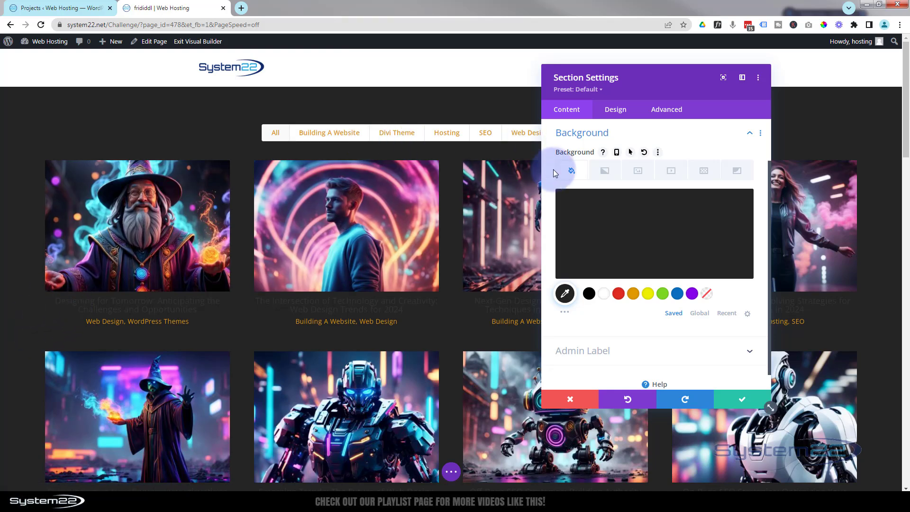
{"action": "left_click", "coordinate": [749, 402]}
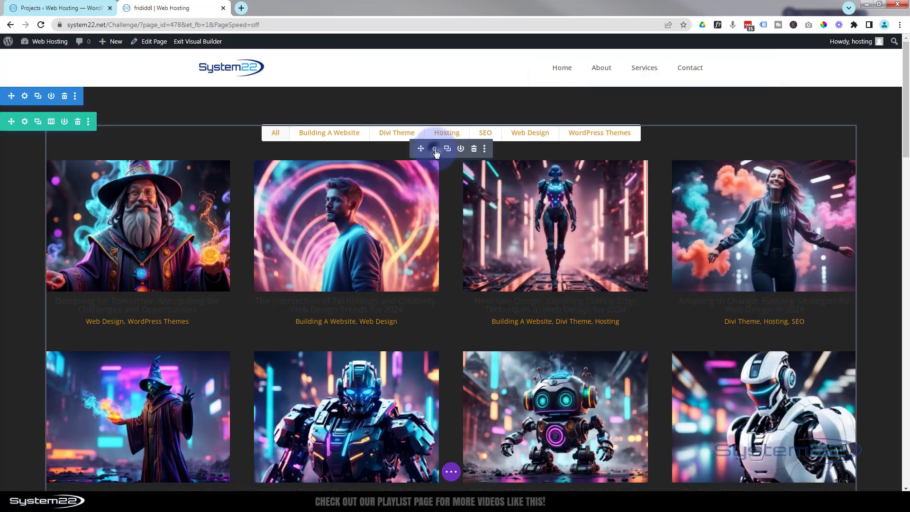
Set the Filterable Portfolio Title Text Color to white, then go to its Advanced options.
{"action": "left_click", "coordinate": [434, 149]}
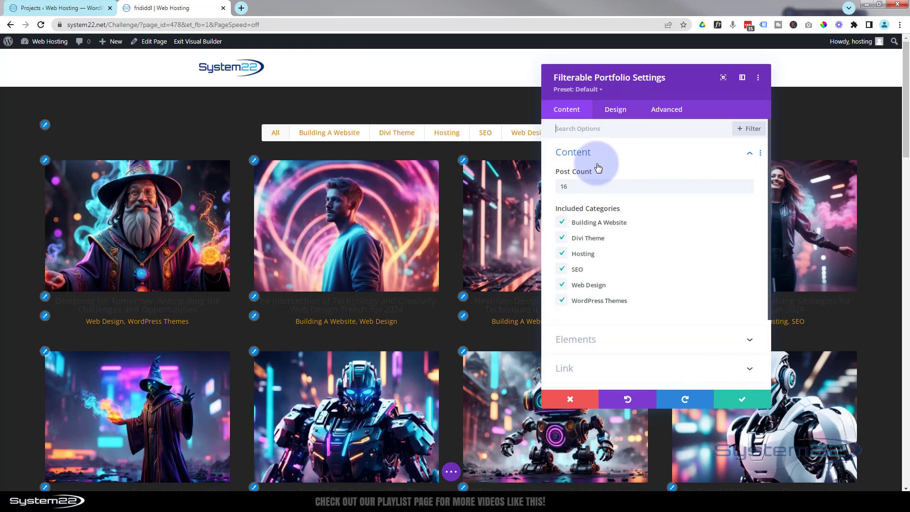
{"action": "left_click", "coordinate": [615, 112]}
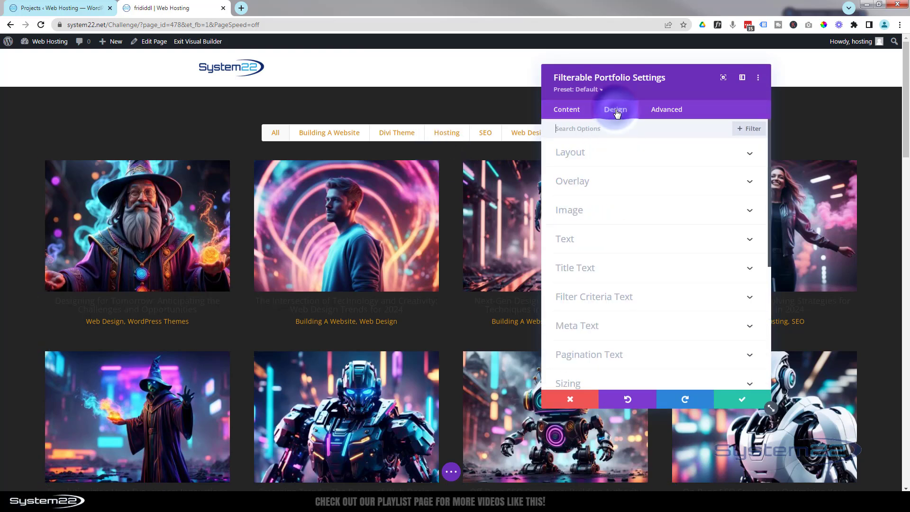
{"action": "left_click", "coordinate": [601, 270]}
{"action": "left_click", "coordinate": [608, 355]}
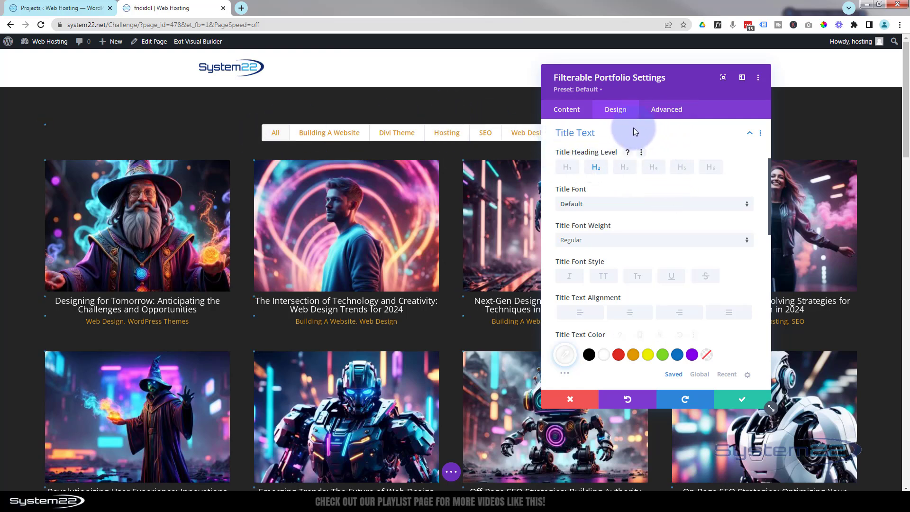
{"action": "scroll", "coordinate": [634, 131], "scroll_direction": "up", "scroll_amount": 3}
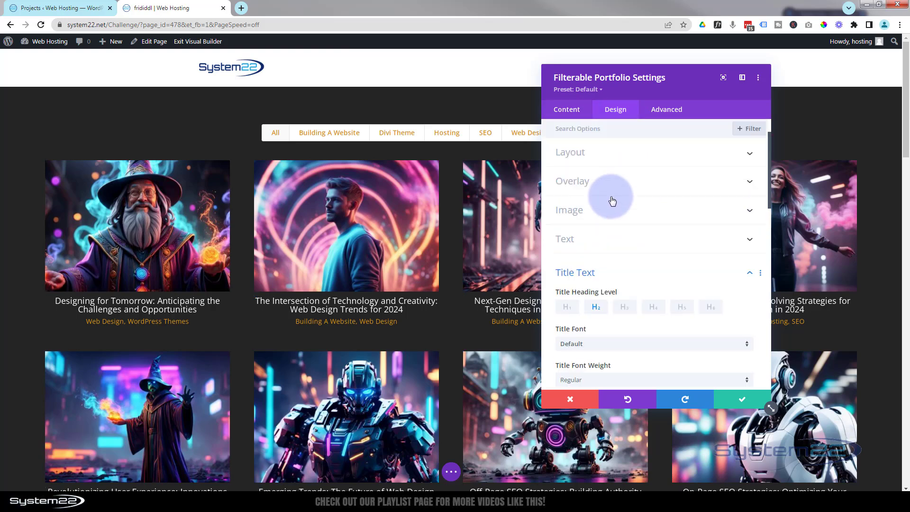
{"action": "scroll", "coordinate": [611, 206], "scroll_direction": "down", "scroll_amount": 3}
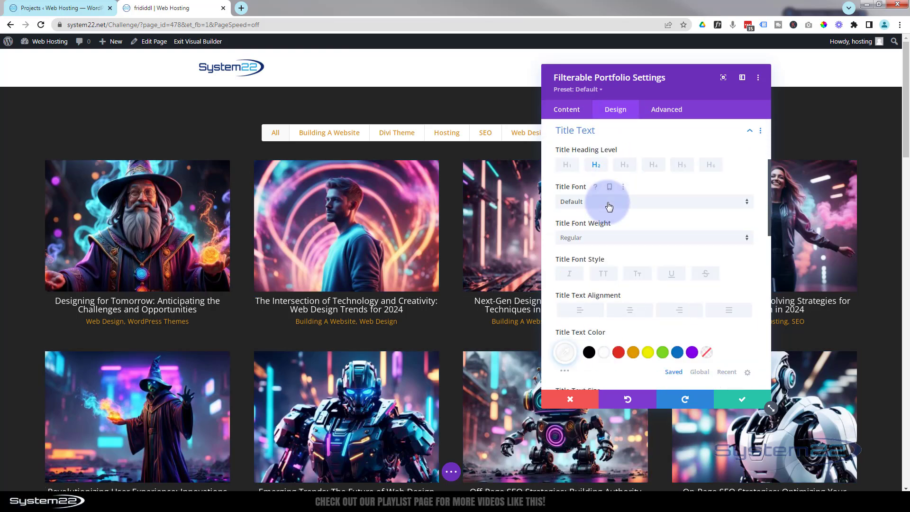
{"action": "scroll", "coordinate": [609, 207], "scroll_direction": "down", "scroll_amount": 5}
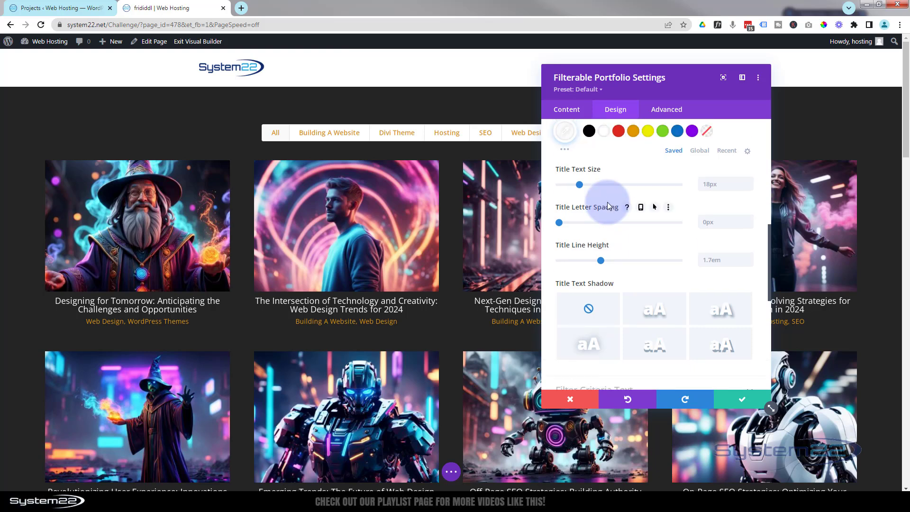
{"action": "scroll", "coordinate": [608, 207], "scroll_direction": "up", "scroll_amount": 8}
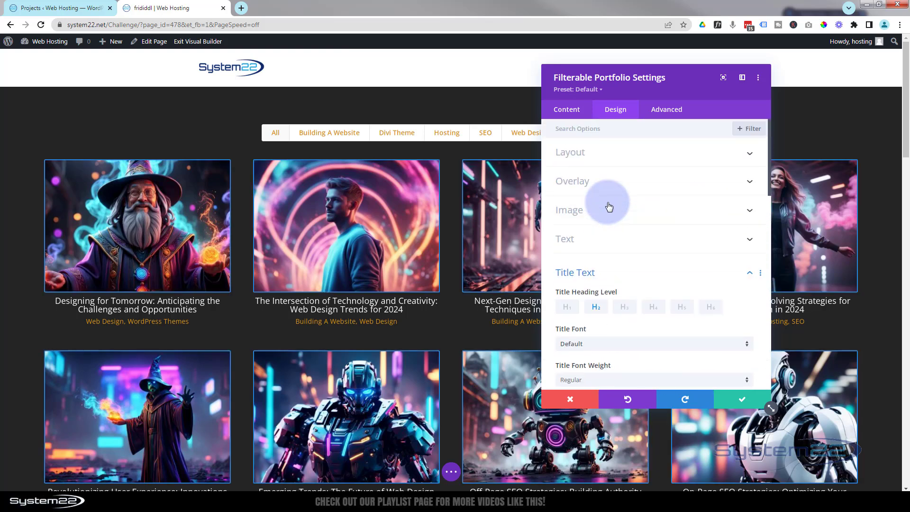
{"action": "left_click", "coordinate": [675, 109]}
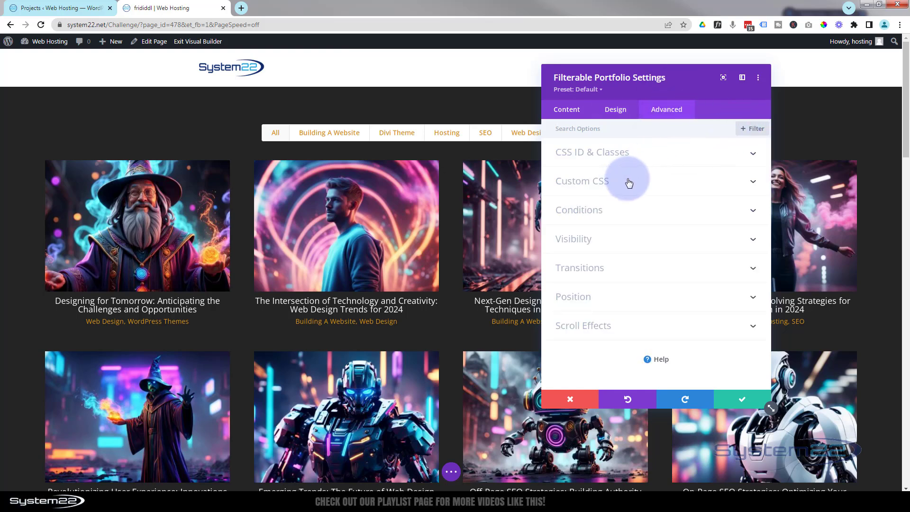
Paste a Custom CSS rule removing the filter links' borders and backgrounds, testing the filters.
{"action": "left_click", "coordinate": [626, 182]}
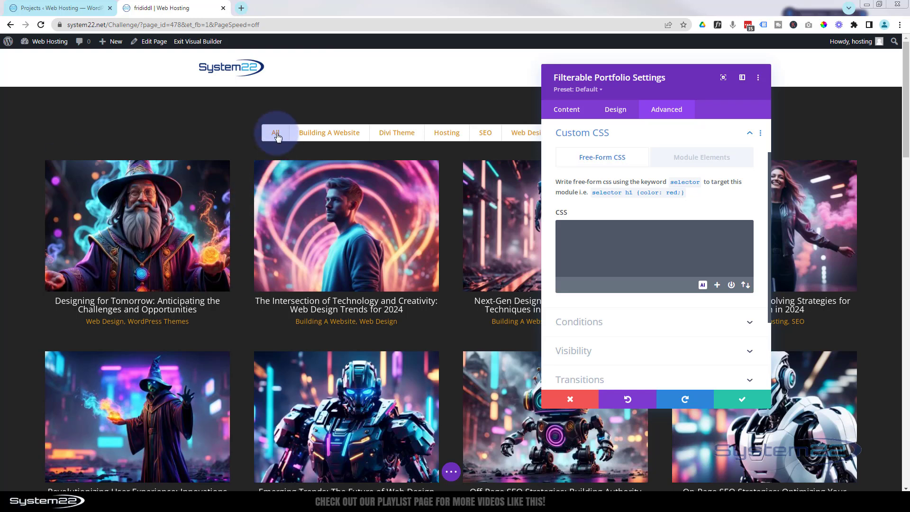
{"action": "left_click", "coordinate": [348, 141]}
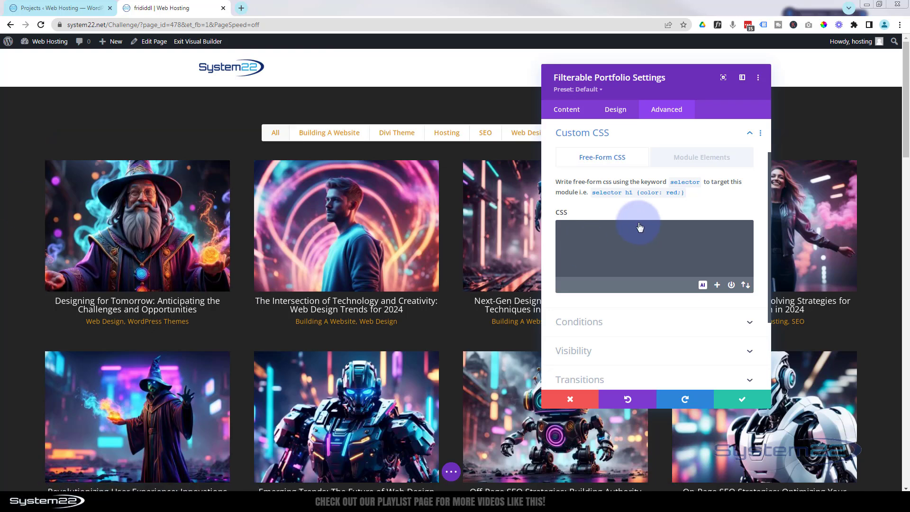
{"action": "left_click", "coordinate": [577, 229]}
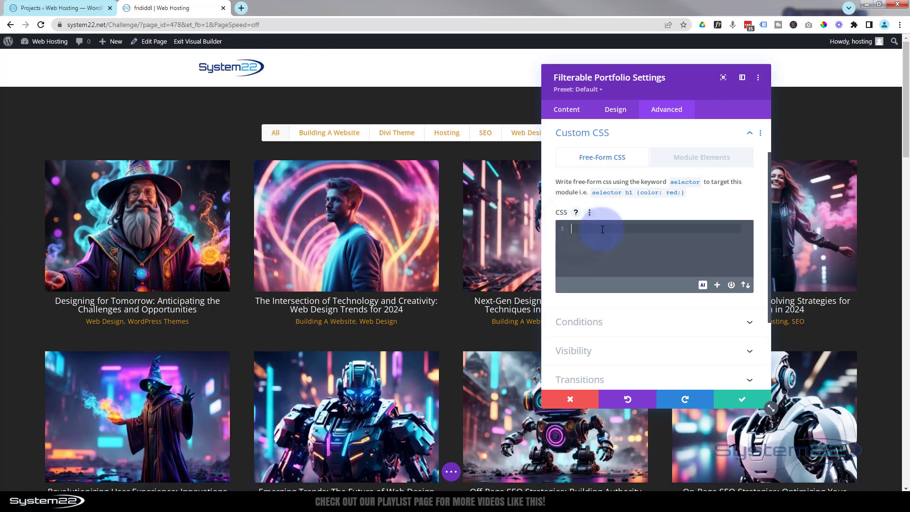
{"action": "type", "text": ".et_pb_filterable_portfolio .et_pb_portfolio_filters li a {     border: none;     background-color: transparent; }"}
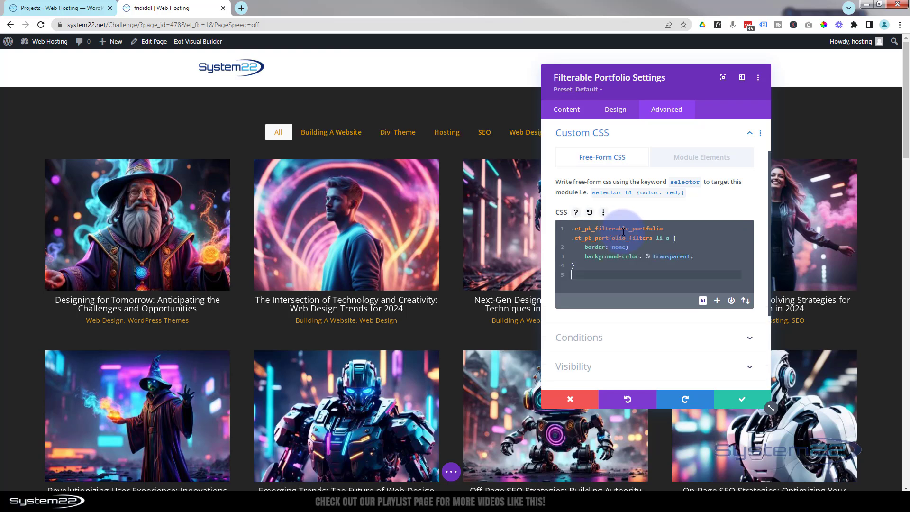
{"action": "left_click", "coordinate": [452, 136]}
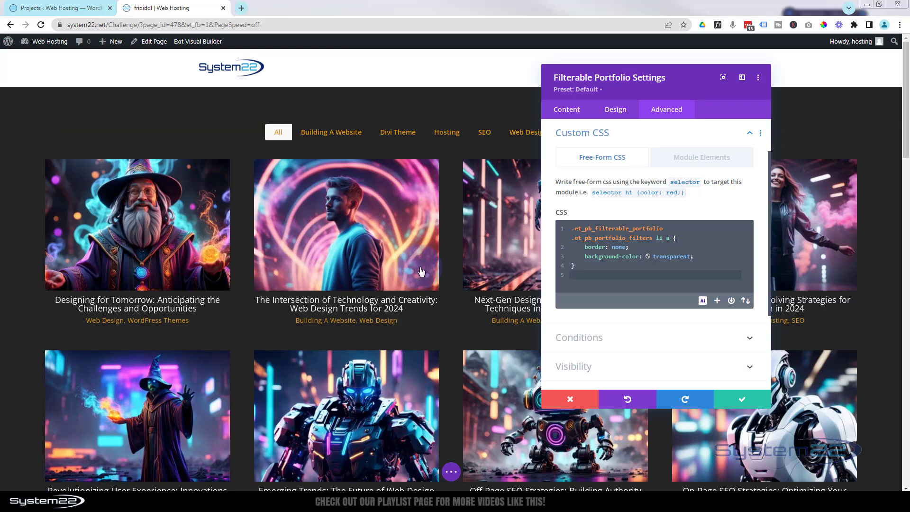
Add a li a:hover rule with border: none and transparent background.
{"action": "left_click", "coordinate": [581, 261]}
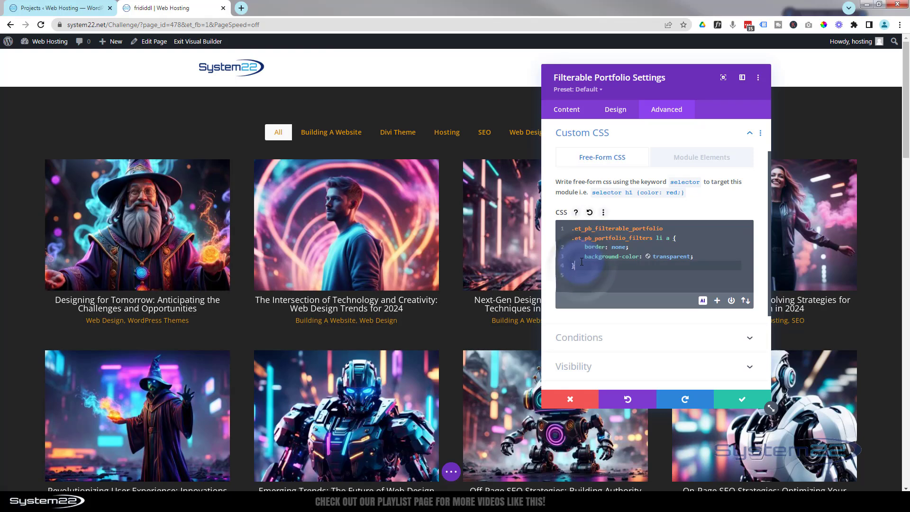
{"action": "type", "text": ".et_pb_filterable_portfolio .et_pb_portfolio_filters li a:hover {     border: none;     background-color: transparent; }"}
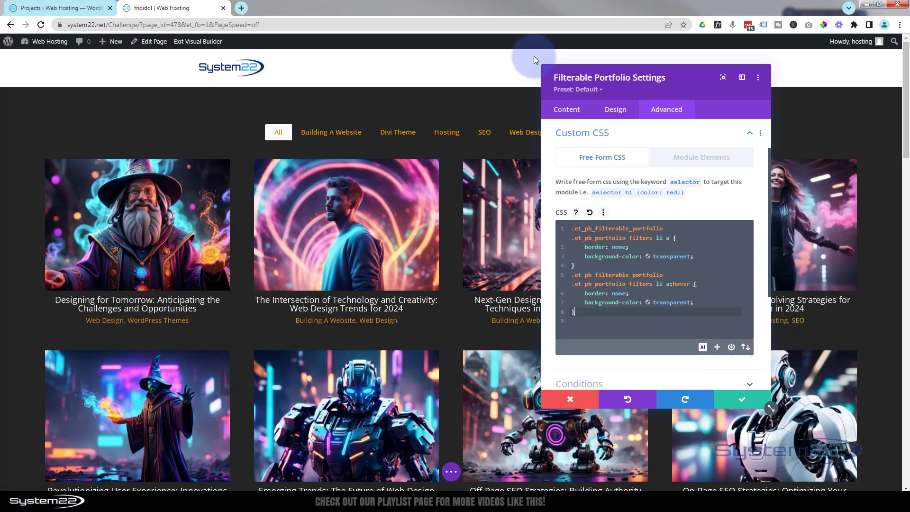
{"action": "left_click", "coordinate": [280, 133]}
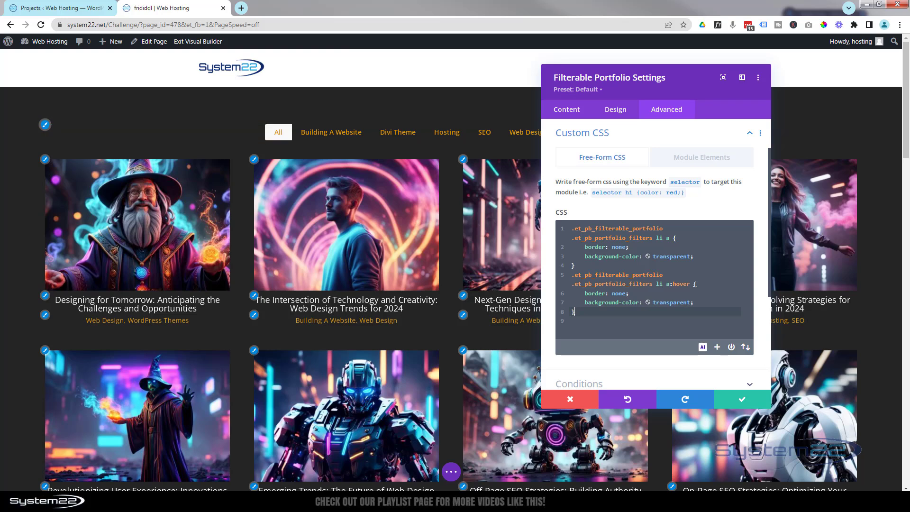
Add a .et_pb_portfolio_filters li a.active rule with a transparent background.
{"action": "left_click", "coordinate": [578, 312]}
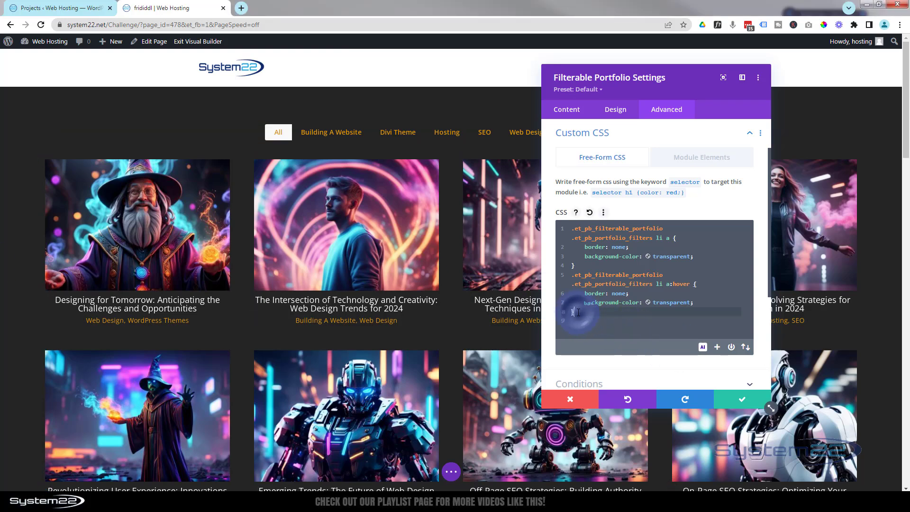
{"action": "key", "text": "Return"}
{"action": "type", "text": ".et_pb_filterable_portfolio .et_pb_portfolio_filters li a.active {     background-color: transparent; }"}
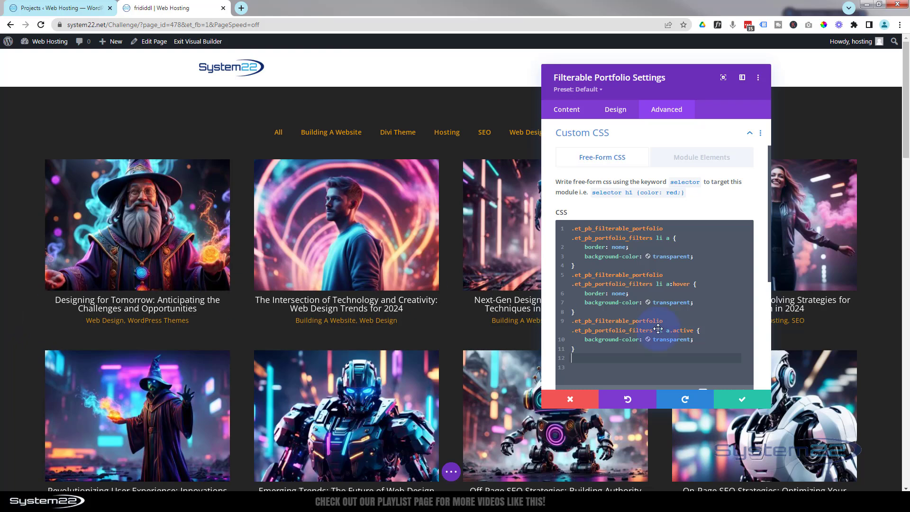
{"action": "left_click_drag", "start_coordinate": [586, 359], "coordinate": [573, 228]}
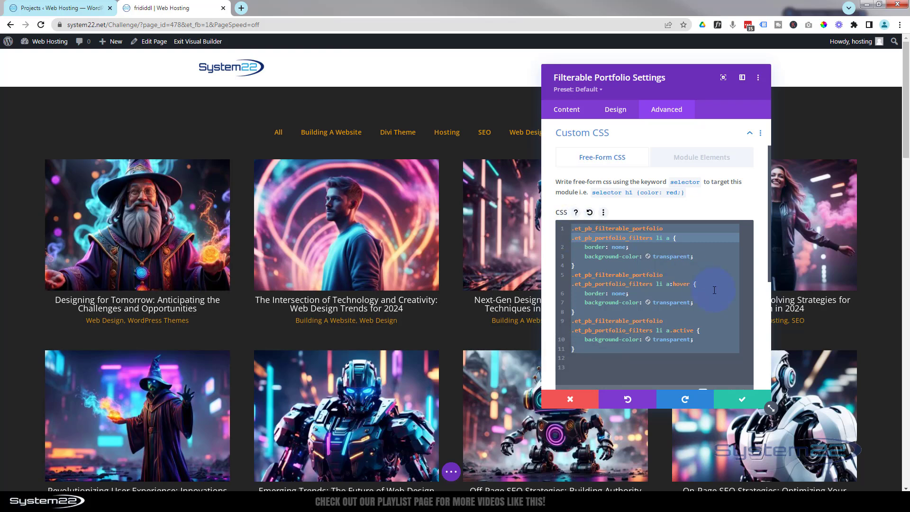
Try #000 as the first rule's background, then restore it to transparent.
{"action": "left_click", "coordinate": [656, 238]}
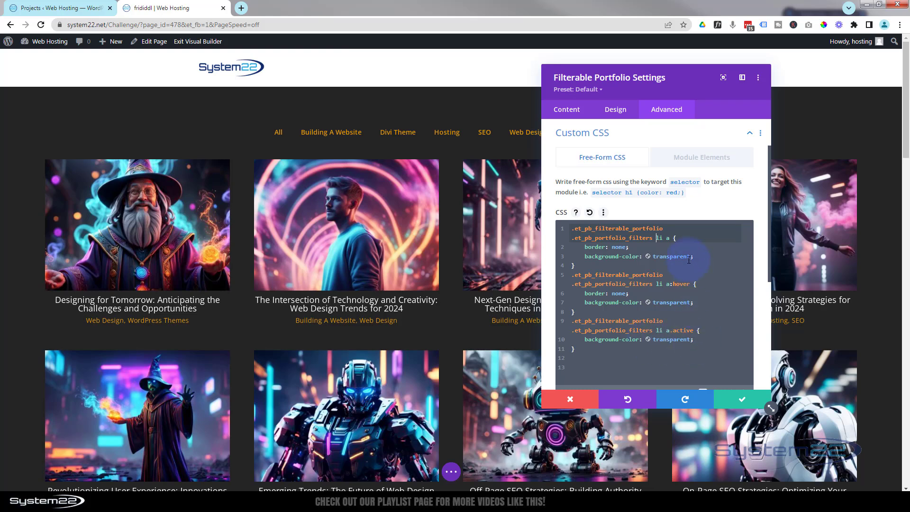
{"action": "key", "text": "Down"}
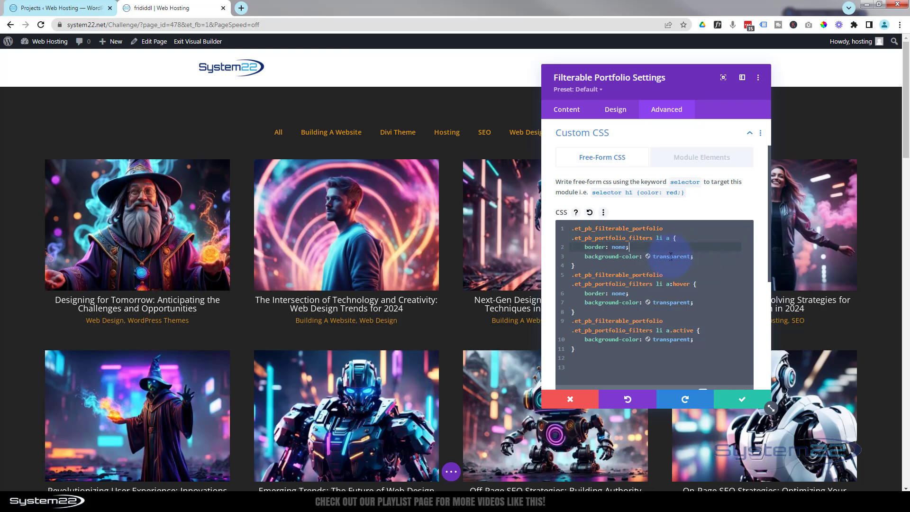
{"action": "double_click", "coordinate": [655, 257]}
{"action": "key", "text": "ctrl+c"}
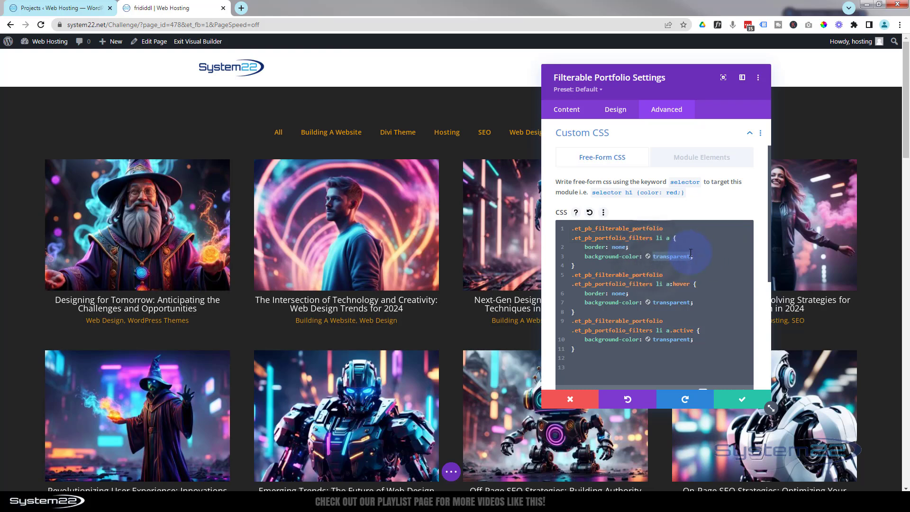
{"action": "type", "text": "#"}
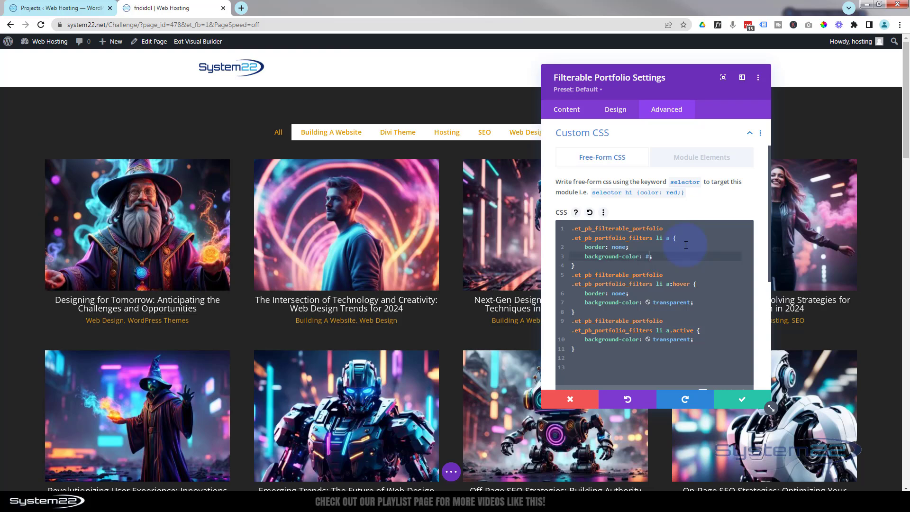
{"action": "type", "text": "000"}
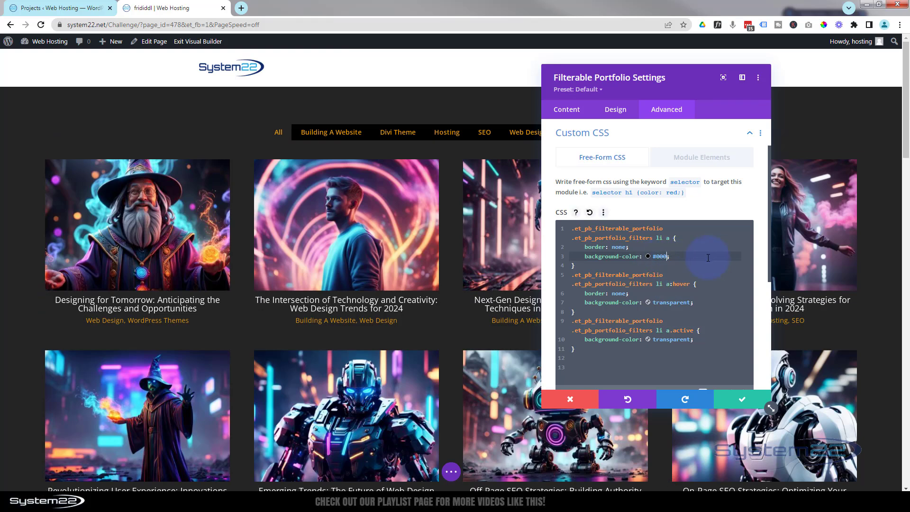
{"action": "key", "text": "ctrl+v"}
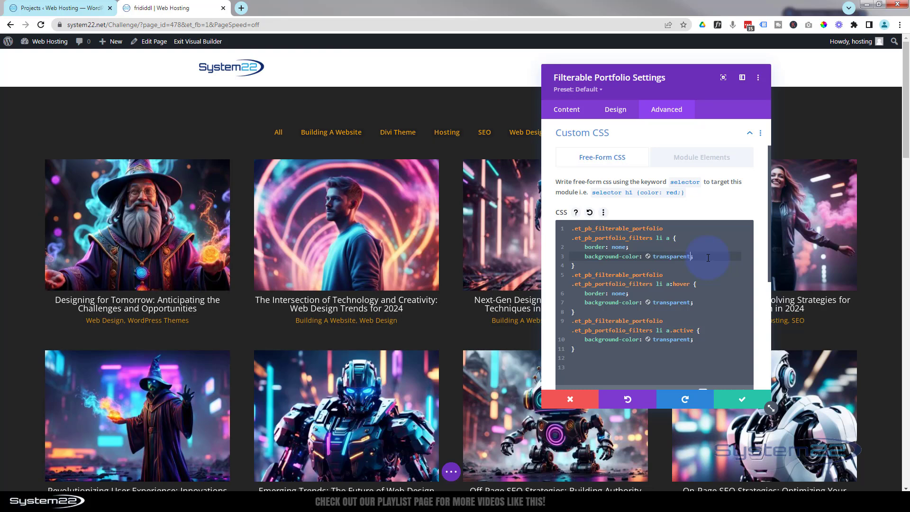
Save the portfolio module, save the page as a draft, and exit the Visual Builder.
{"action": "left_click", "coordinate": [739, 401]}
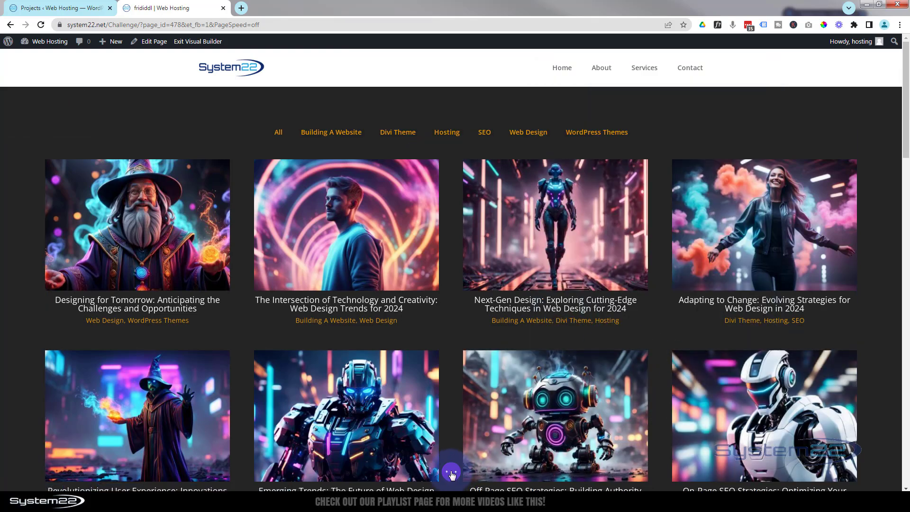
{"action": "left_click", "coordinate": [451, 472]}
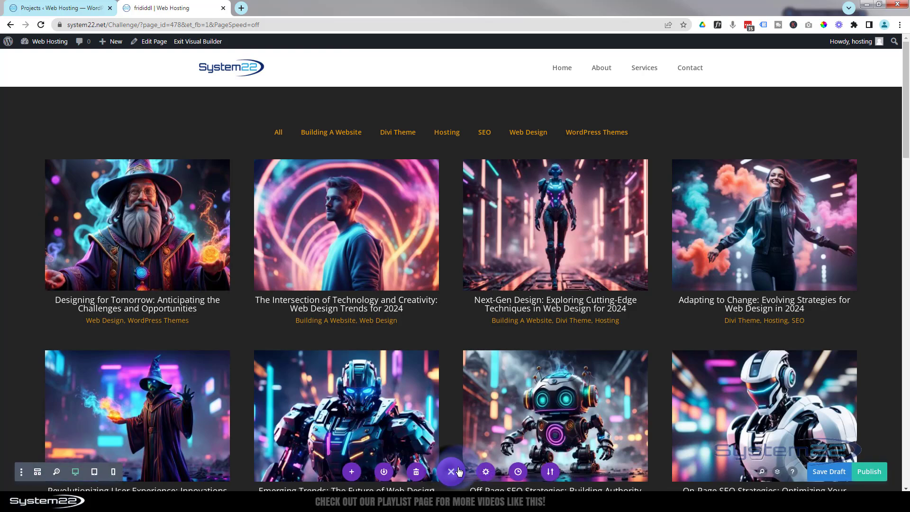
{"action": "left_click", "coordinate": [829, 473]}
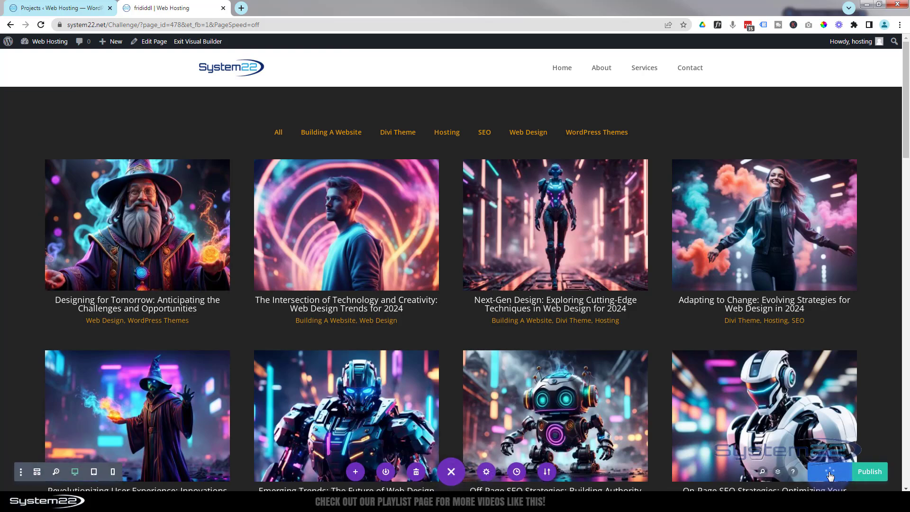
{"action": "left_click", "coordinate": [184, 42]}
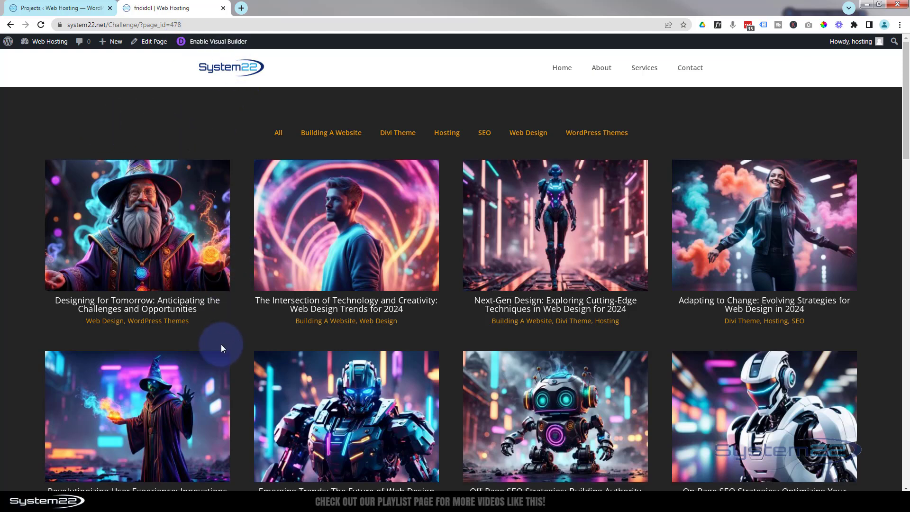
{"action": "left_click", "coordinate": [141, 236]}
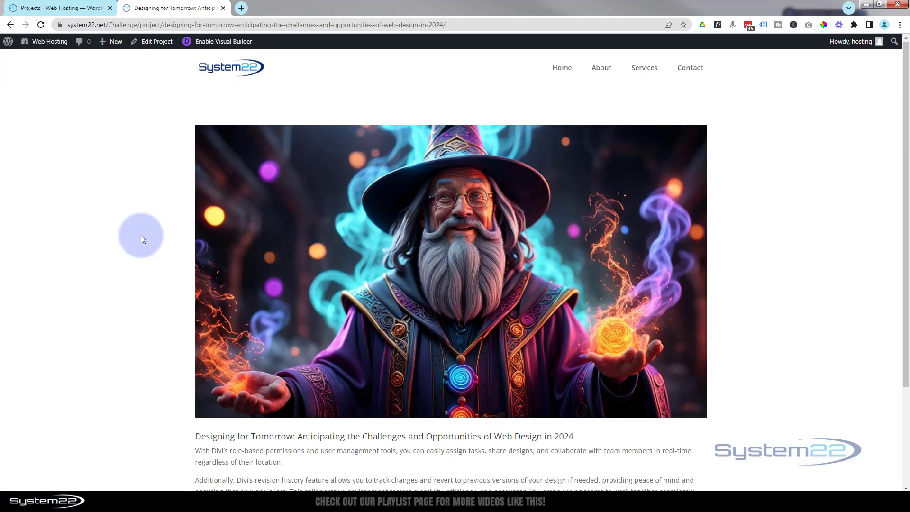
{"action": "left_click", "coordinate": [10, 25]}
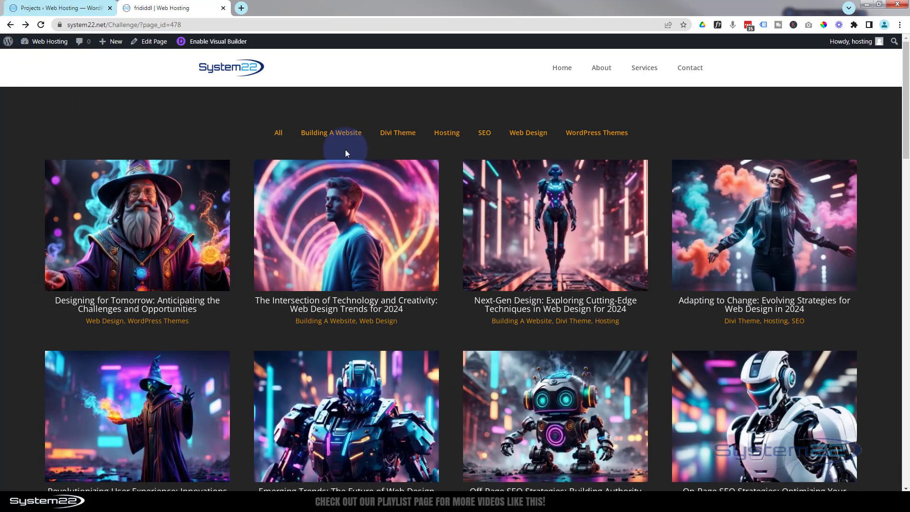
{"action": "left_click", "coordinate": [334, 133]}
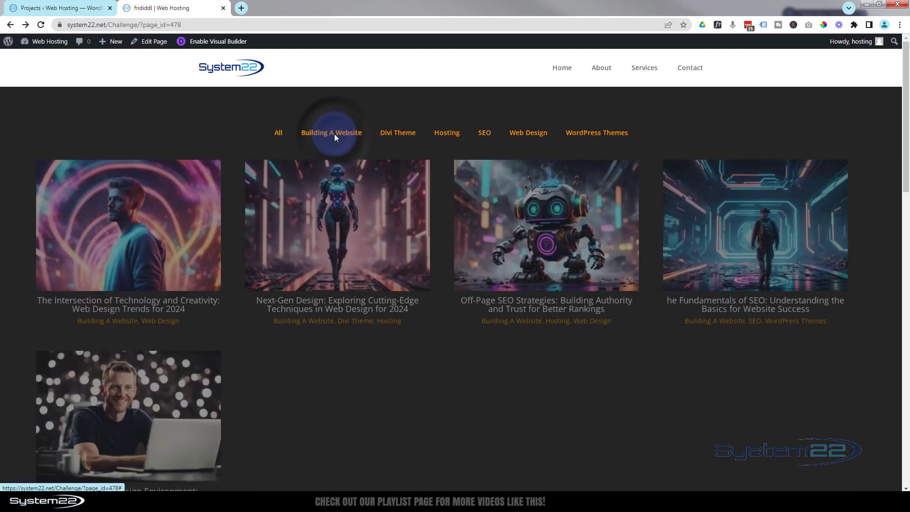
{"action": "left_click", "coordinate": [406, 137]}
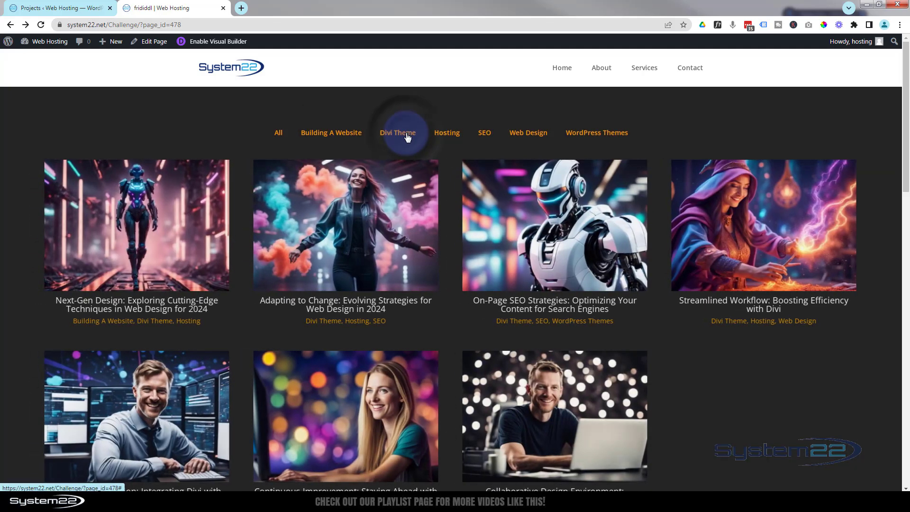
{"action": "left_click", "coordinate": [447, 136]}
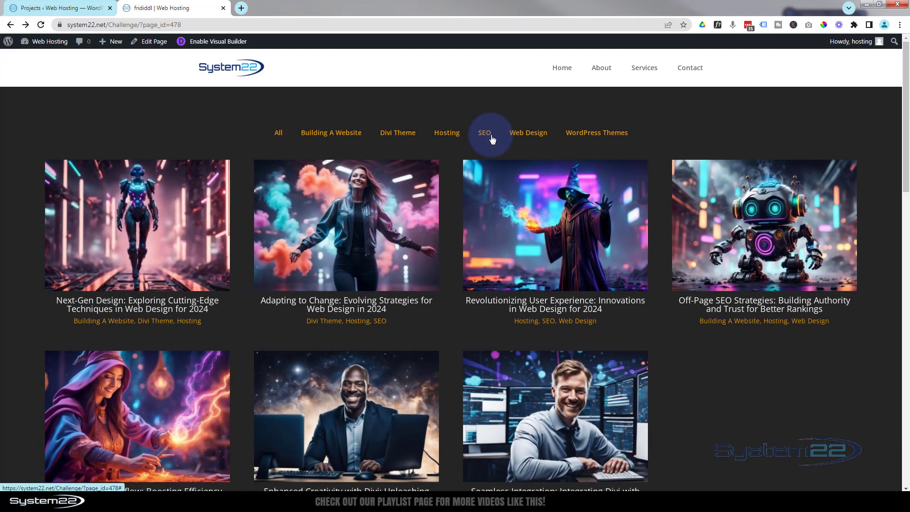
{"action": "left_click", "coordinate": [486, 134]}
{"action": "left_click", "coordinate": [528, 139]}
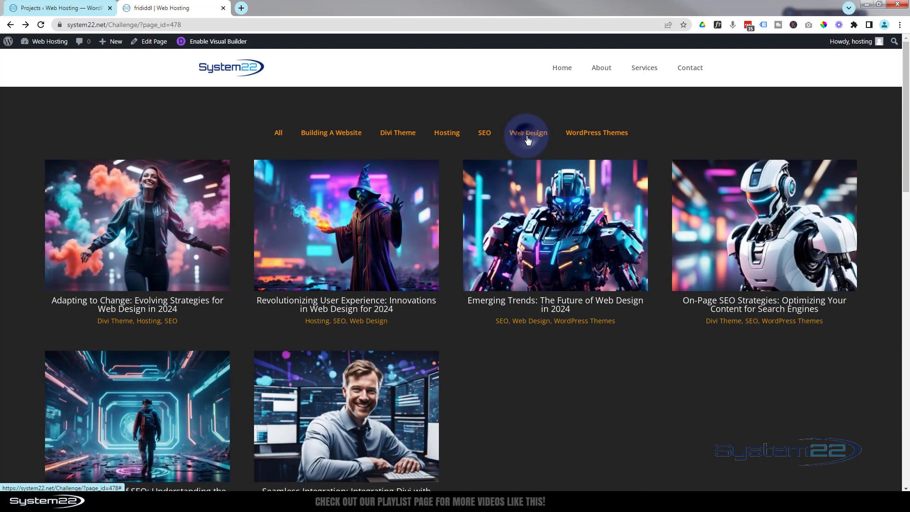
{"action": "left_click", "coordinate": [593, 137]}
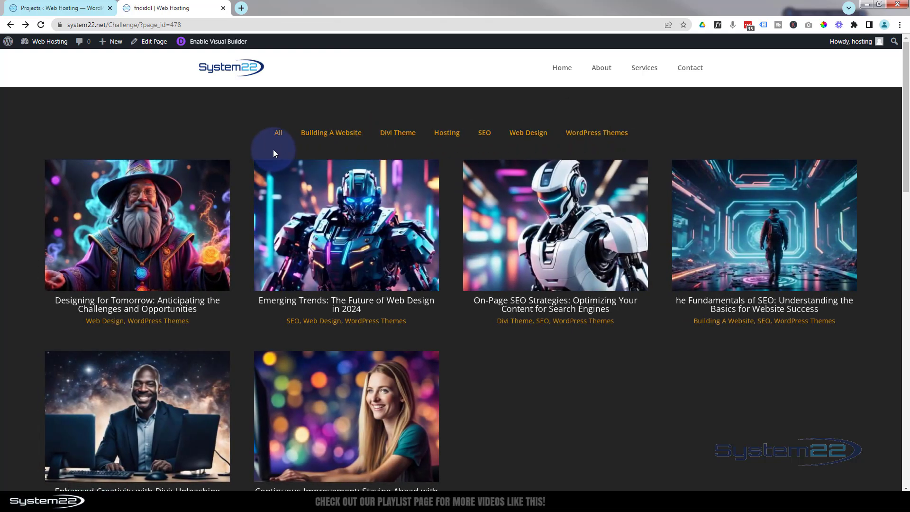
{"action": "left_click", "coordinate": [278, 133]}
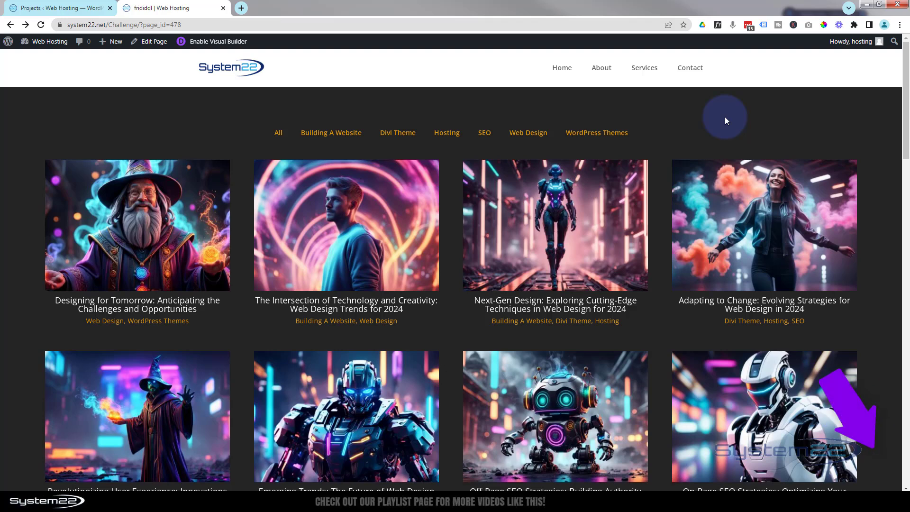
{"action": "scroll", "coordinate": [670, 199], "scroll_direction": "down", "scroll_amount": 6}
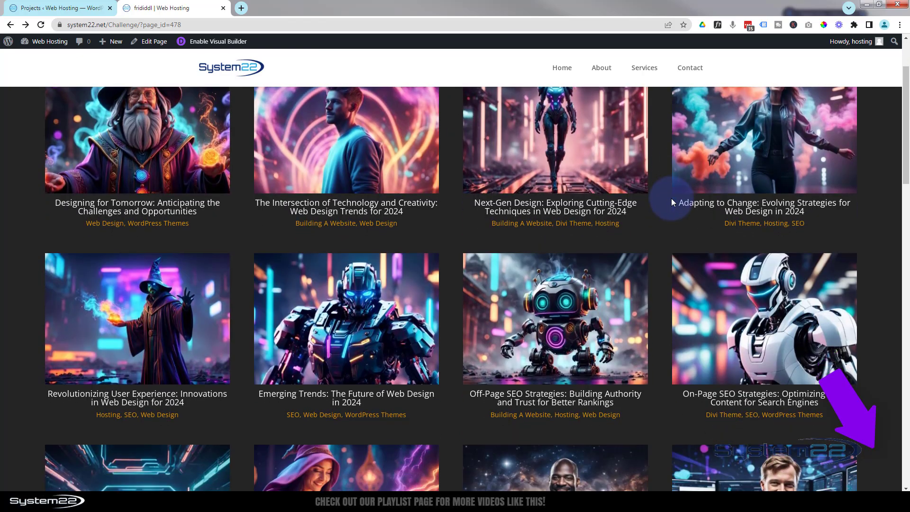
{"action": "scroll", "coordinate": [670, 198], "scroll_direction": "down", "scroll_amount": 2}
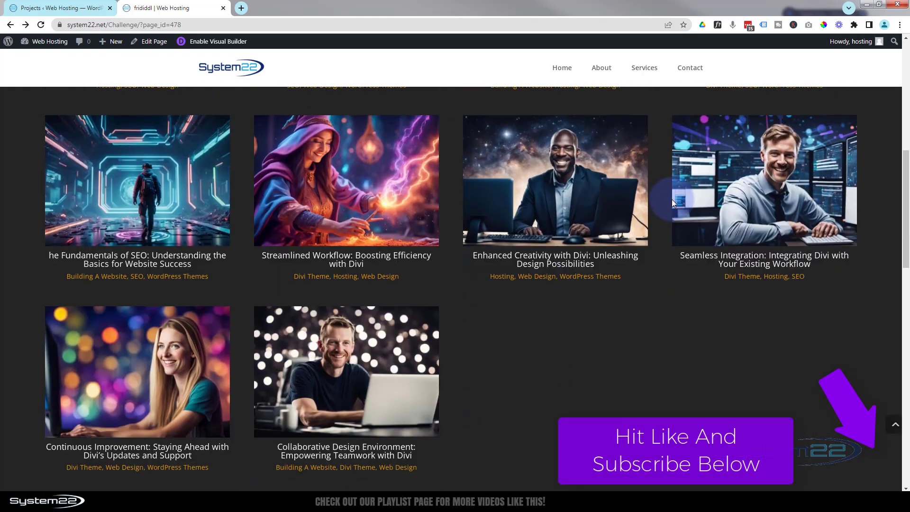
{"action": "scroll", "coordinate": [672, 199], "scroll_direction": "up", "scroll_amount": 5}
{"action": "scroll", "coordinate": [675, 204], "scroll_direction": "up", "scroll_amount": 4}
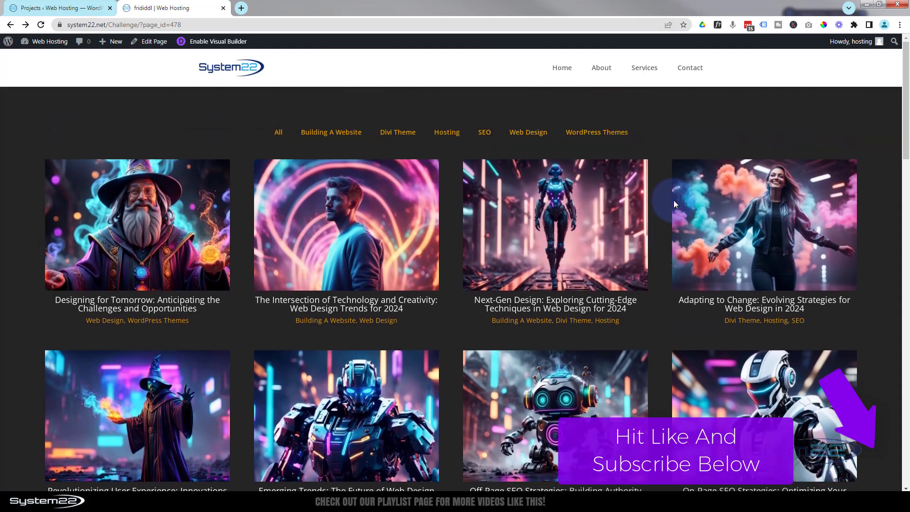